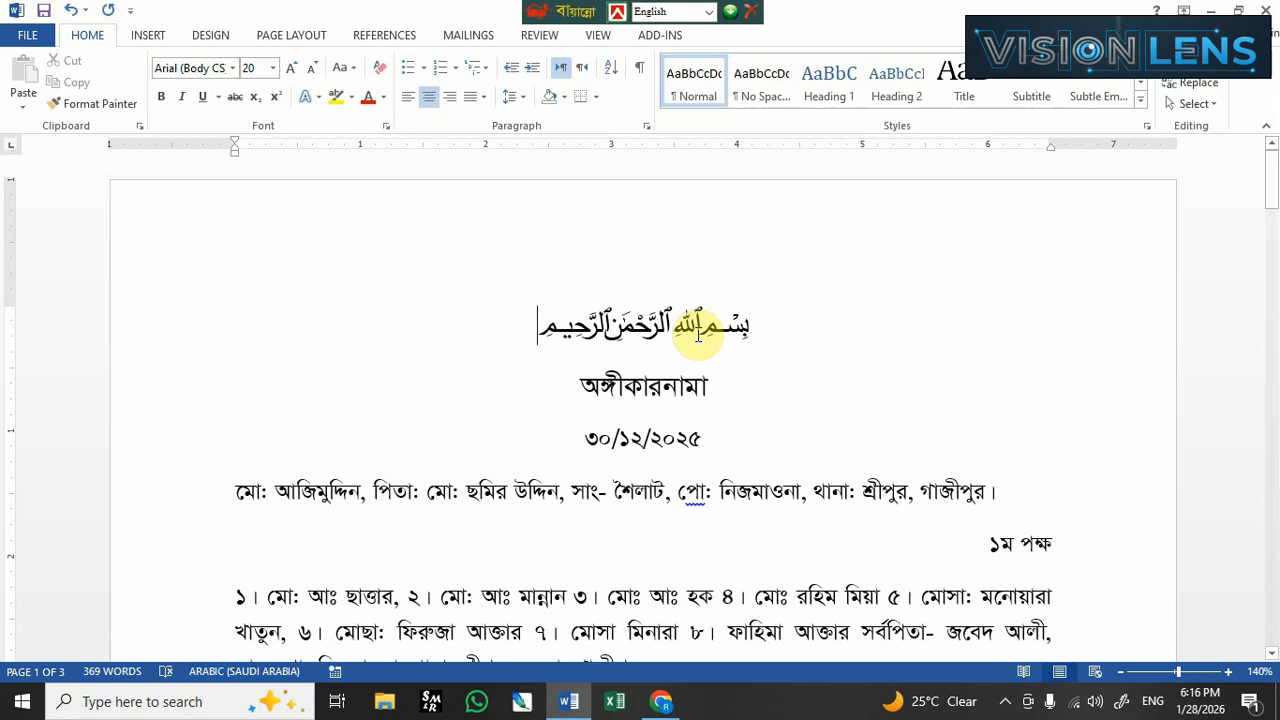
Try left and right alignment on the Arabic heading line, and return it to centre alignment
drag(550, 326, 778, 326)
click(654, 327)
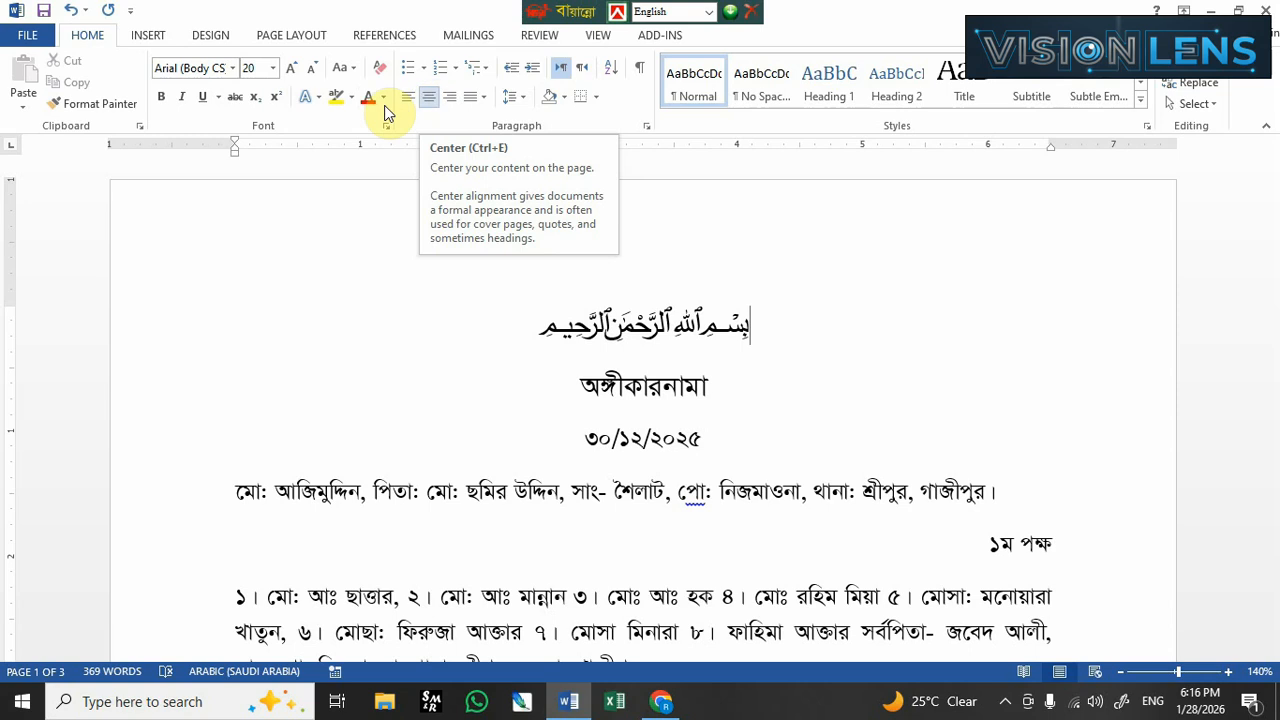
click(408, 97)
click(428, 100)
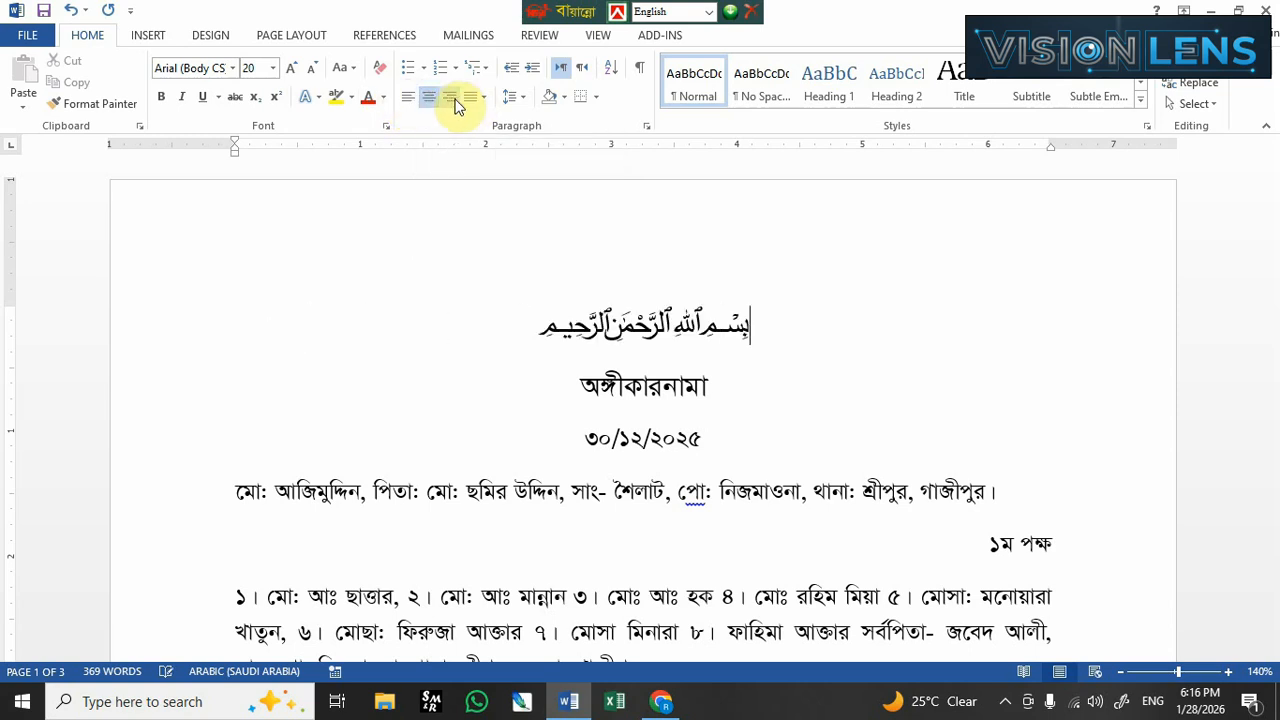
click(449, 98)
click(431, 98)
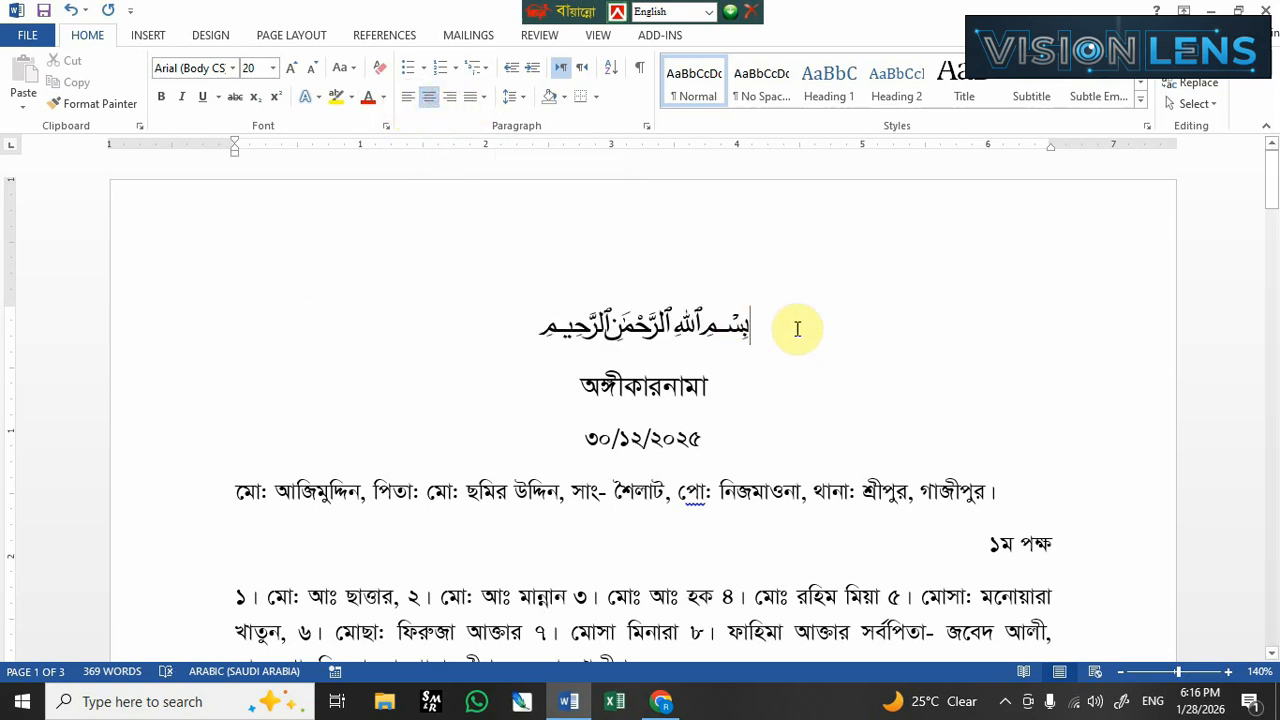
Try to shift the Arabic heading line with a tab at its left end, and undo that tab
click(531, 331)
key(Tab)
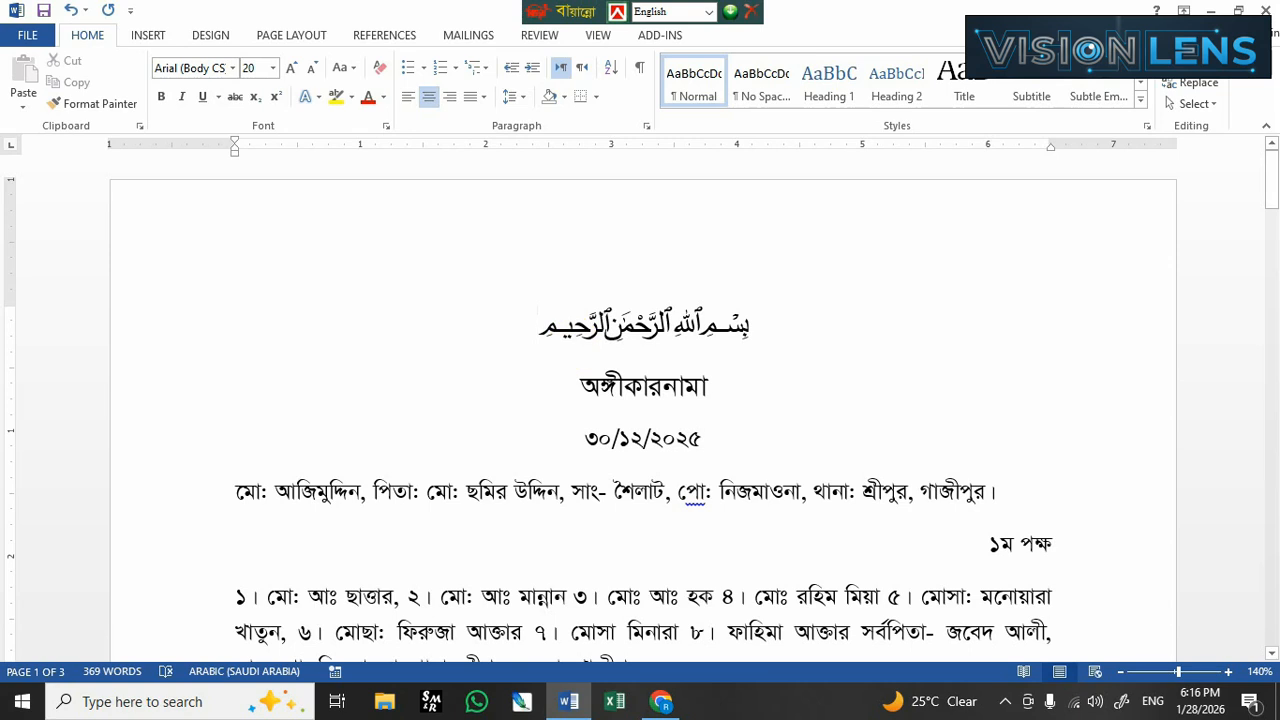
key(ctrl+z)
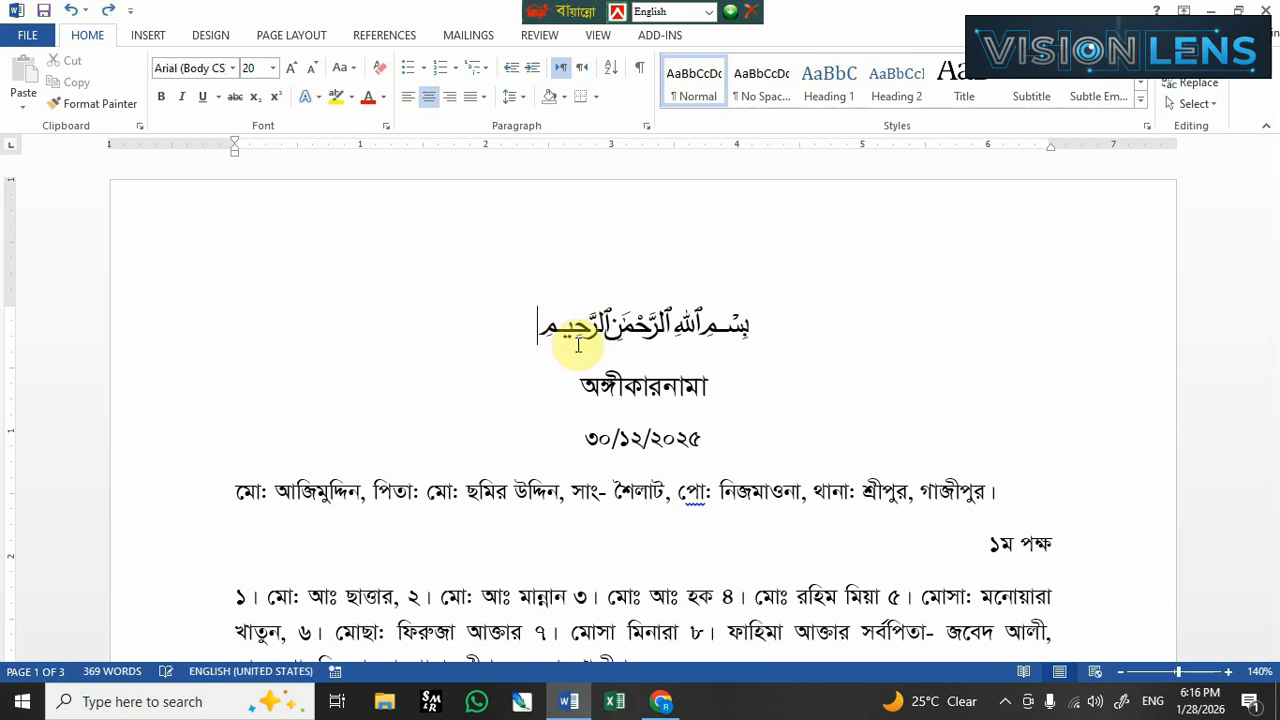
click(843, 327)
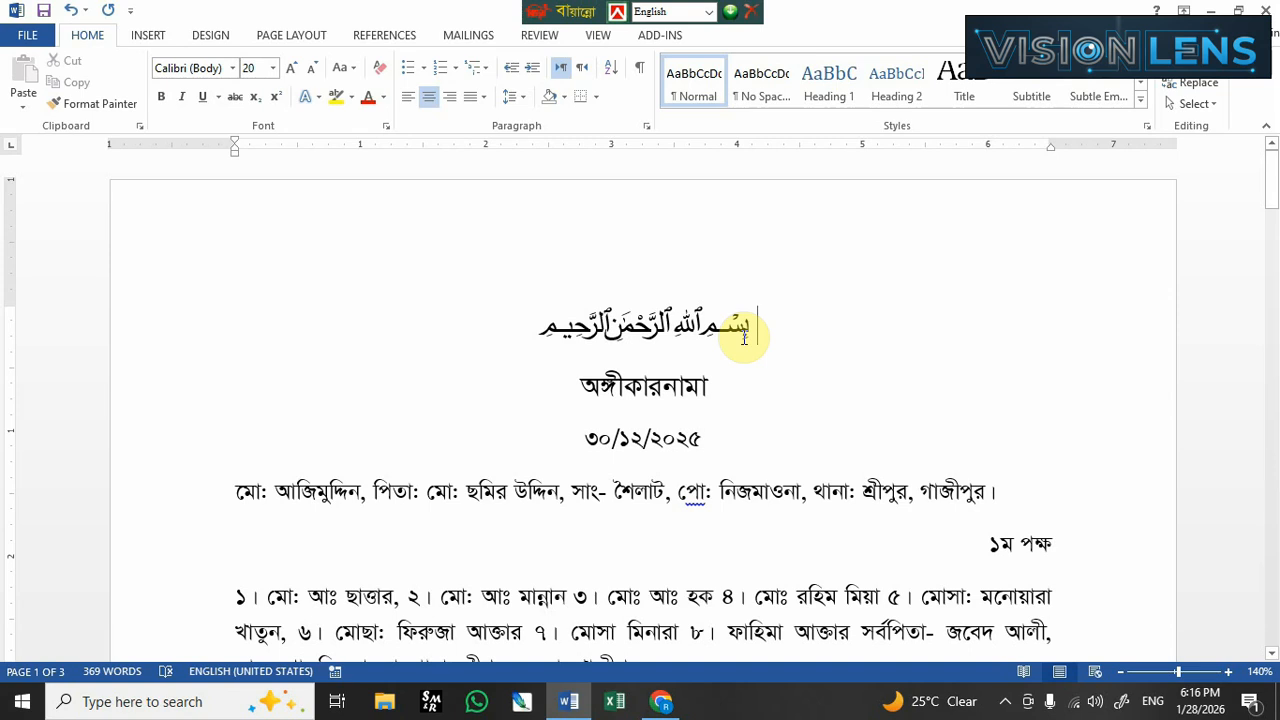
click(541, 324)
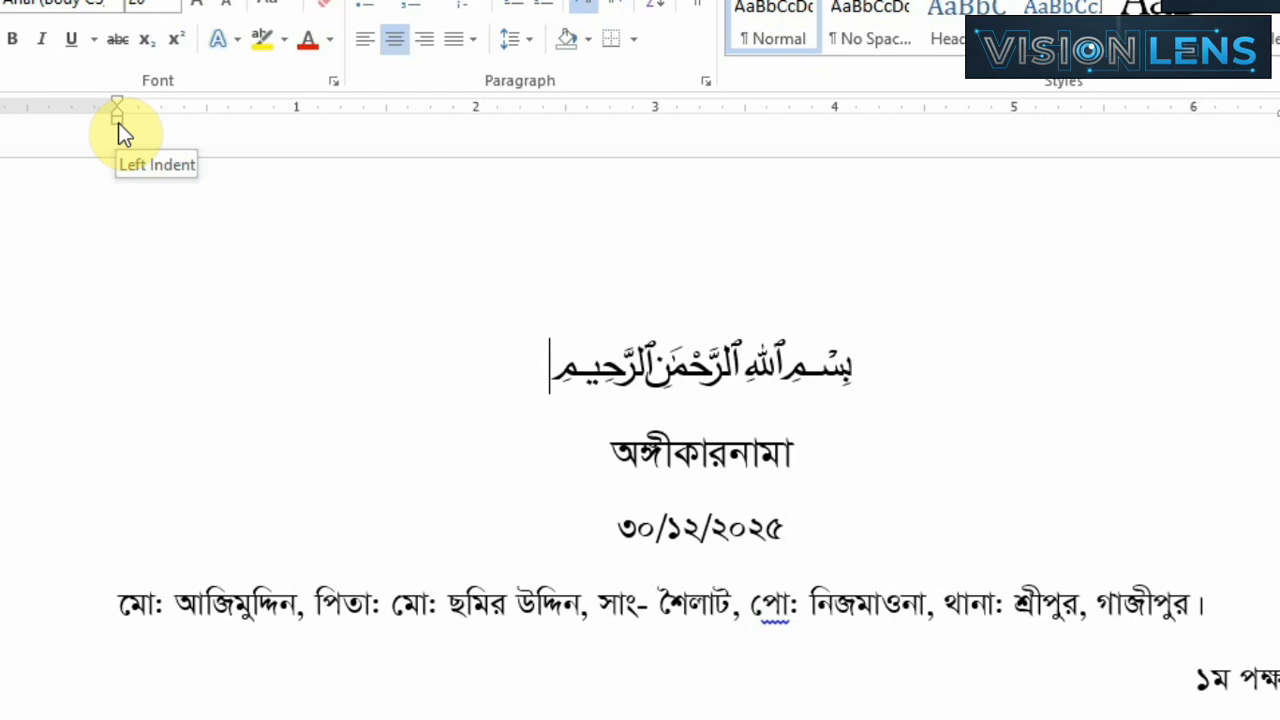
Move the first line indent of the Arabic heading line to about 3.25 inches
click(116, 604)
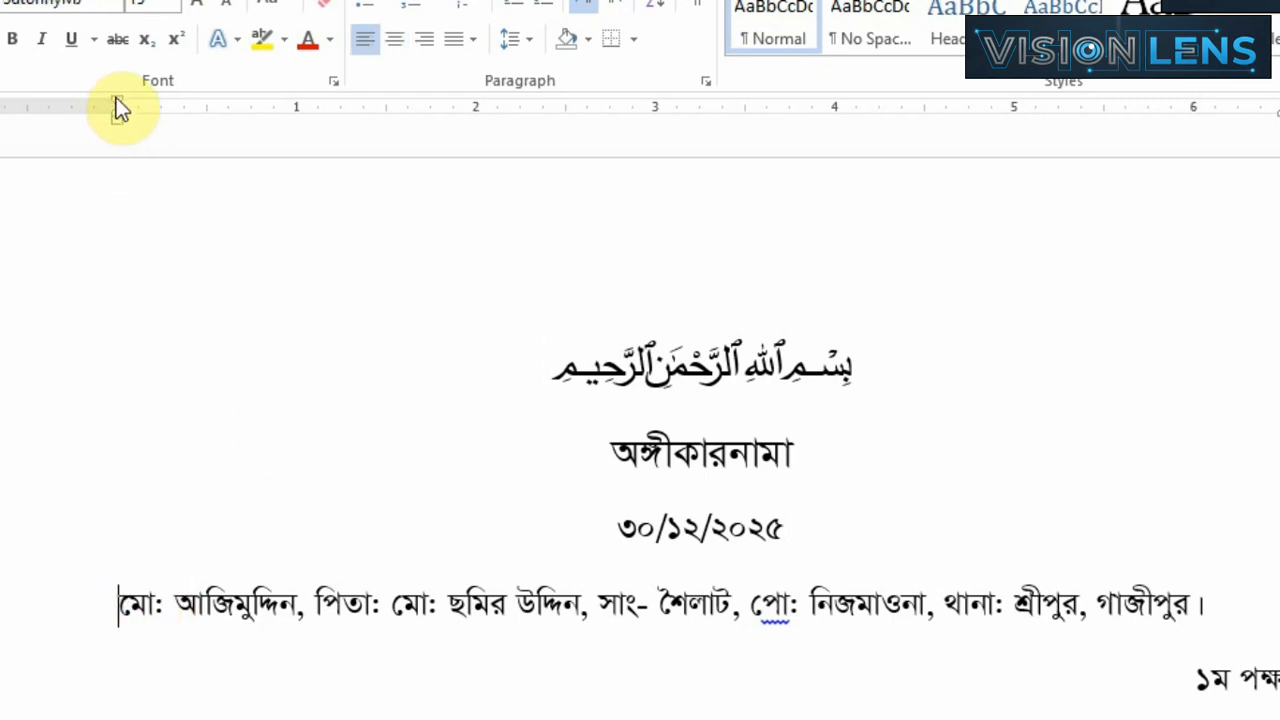
click(547, 375)
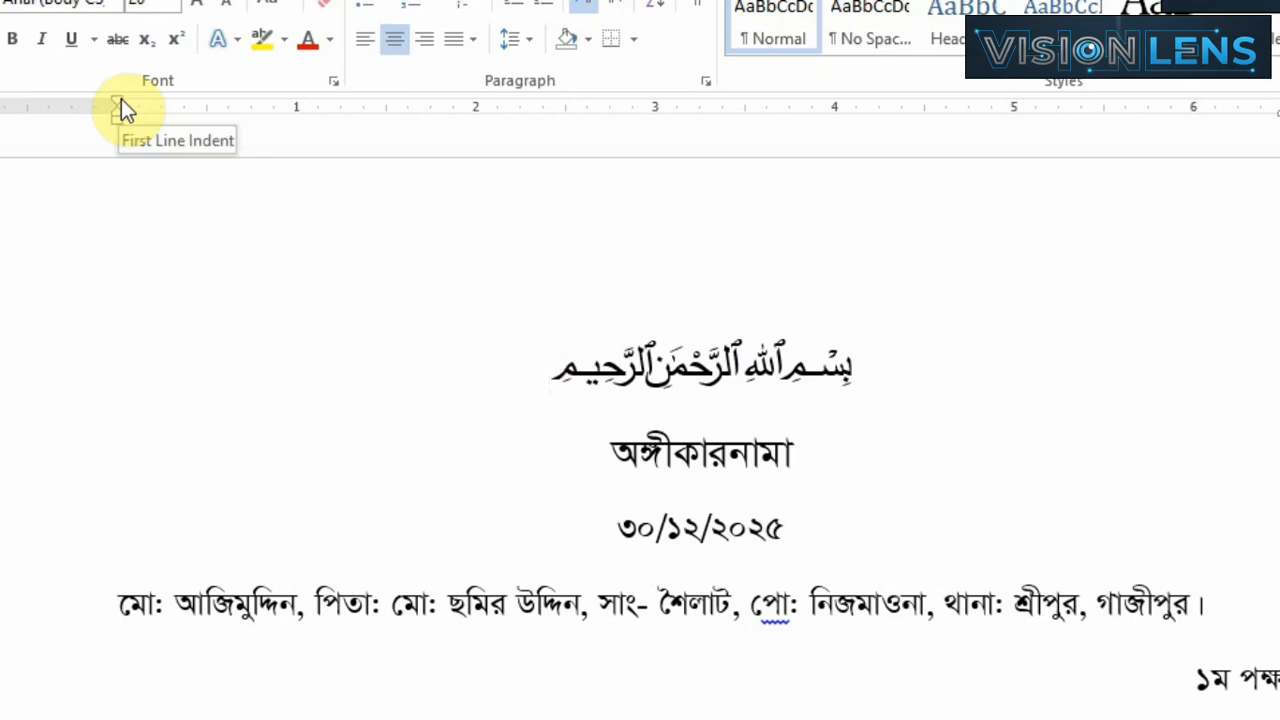
drag(121, 99, 699, 131)
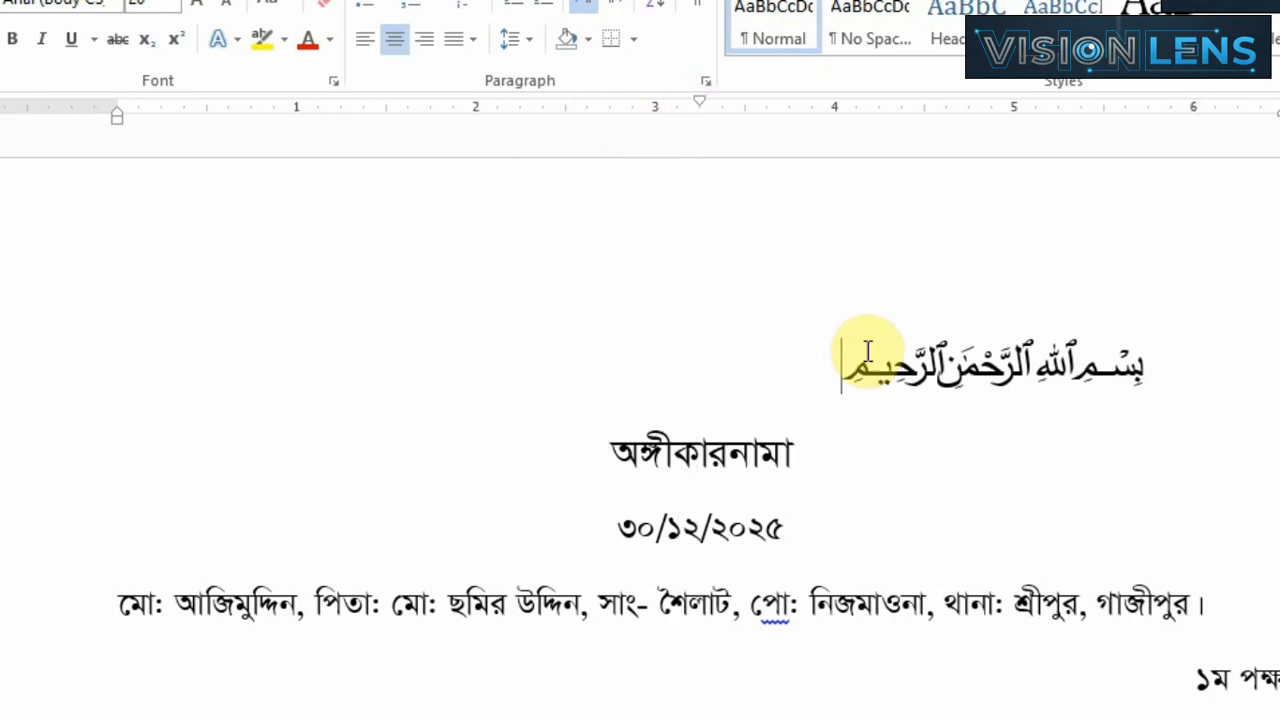
click(794, 452)
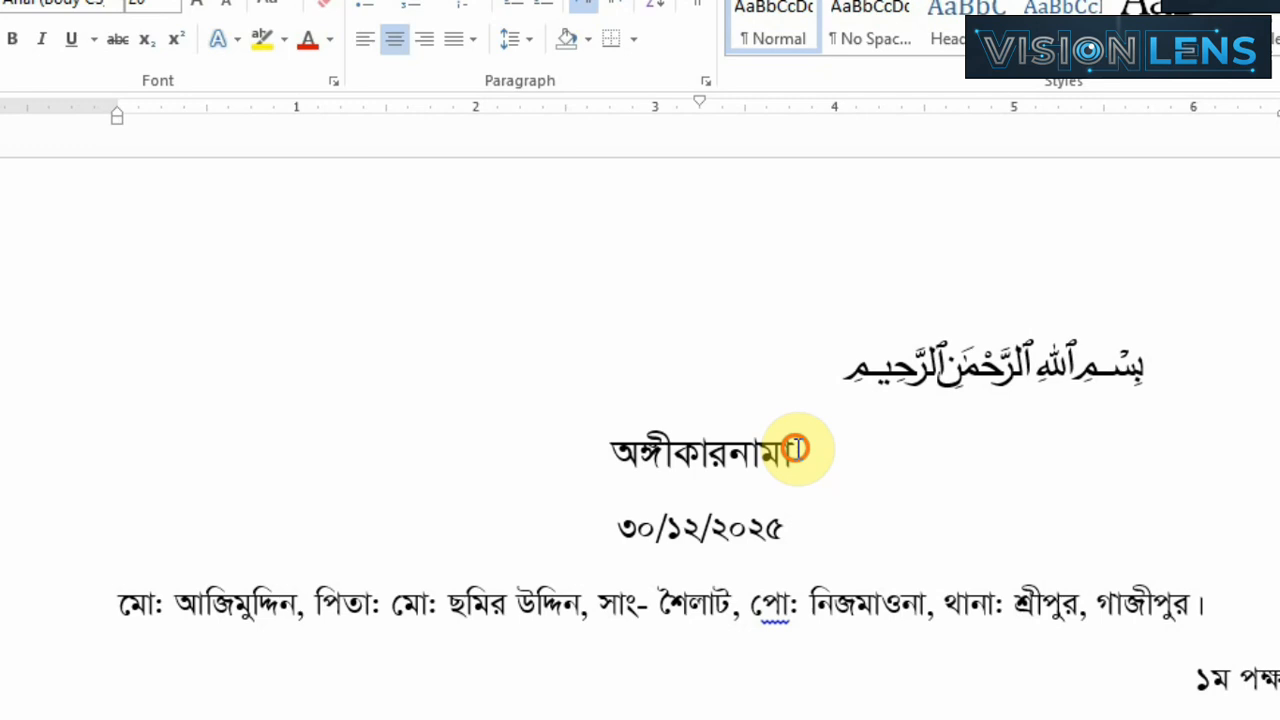
click(846, 366)
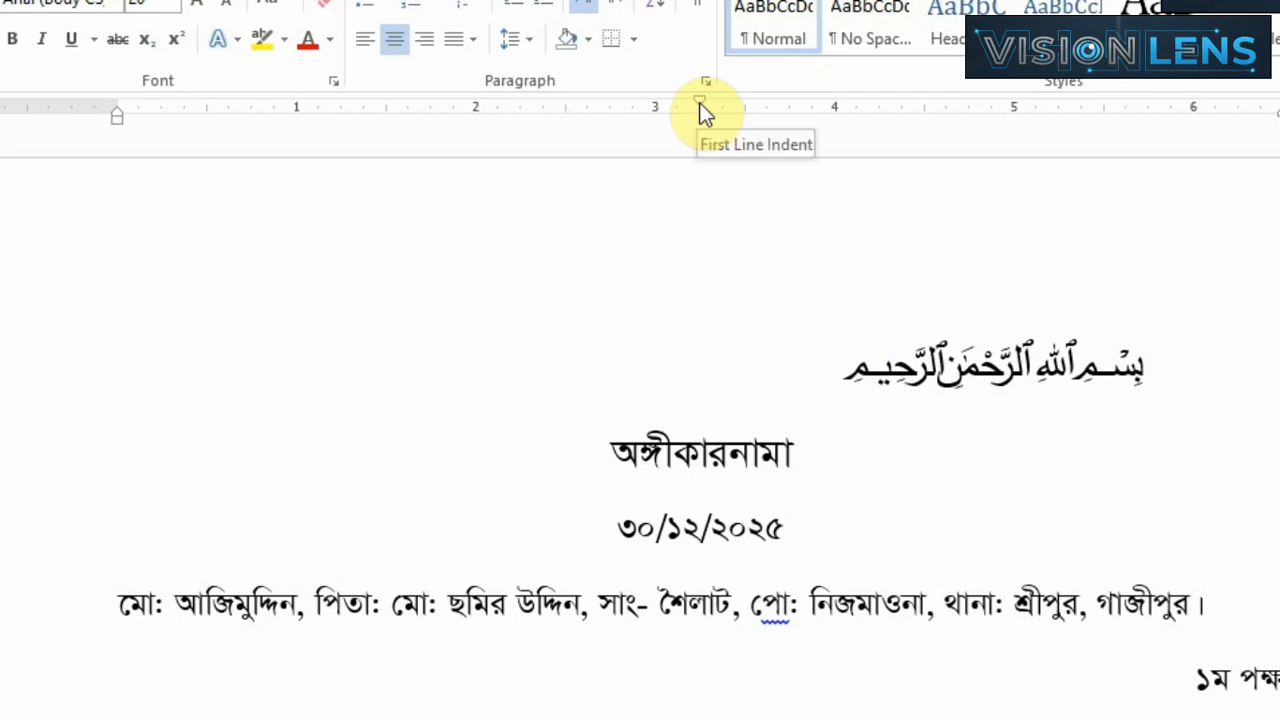
mouse_move(700, 112)
mouse_down()
mouse_move(117, 112)
mouse_move(240, 131)
mouse_move(706, 131)
mouse_move(703, 108)
mouse_up()
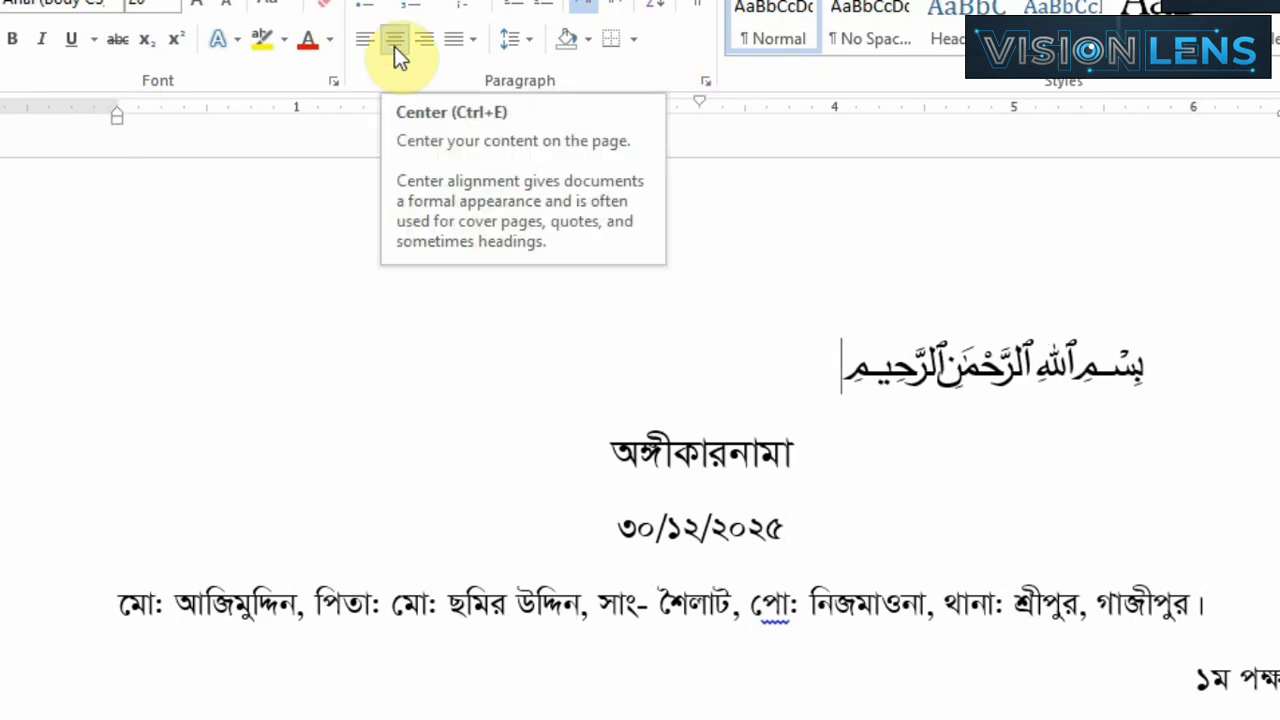
Try left alignment on the Arabic heading line, centre it again, and return its first line indent to zero
click(367, 42)
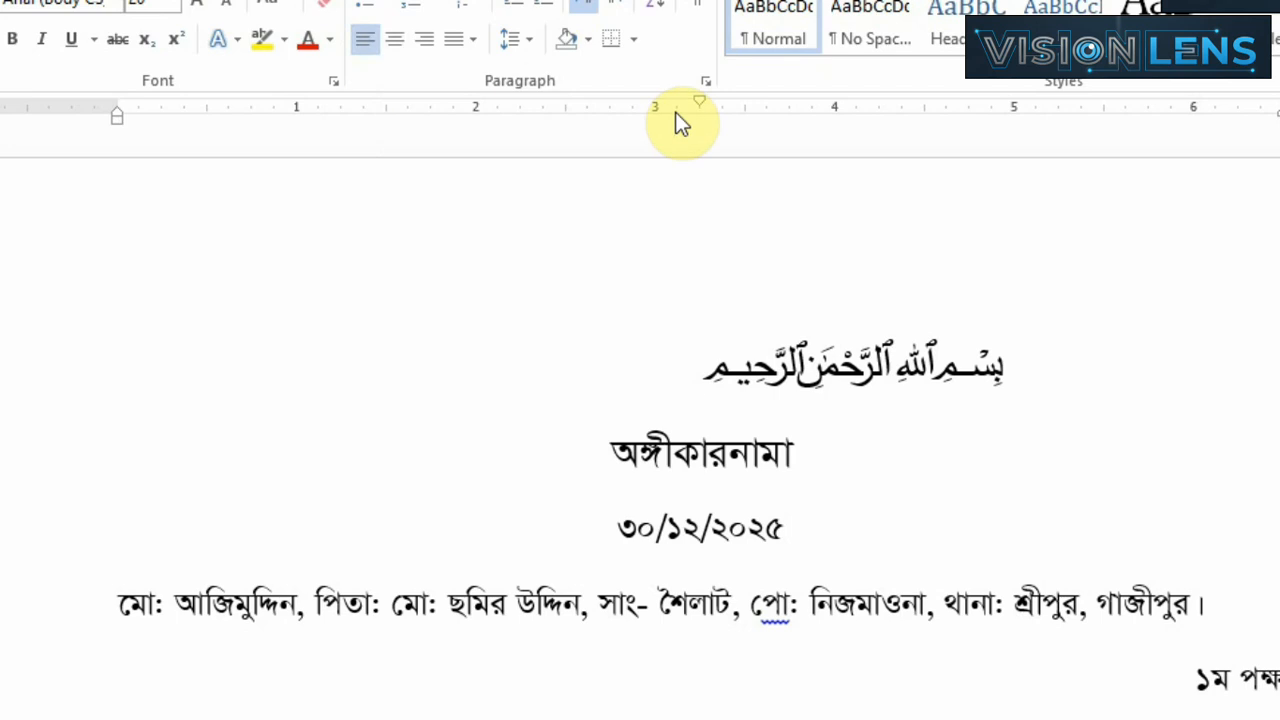
click(390, 41)
mouse_move(698, 101)
mouse_down()
mouse_move(851, 125)
mouse_move(709, 112)
mouse_up()
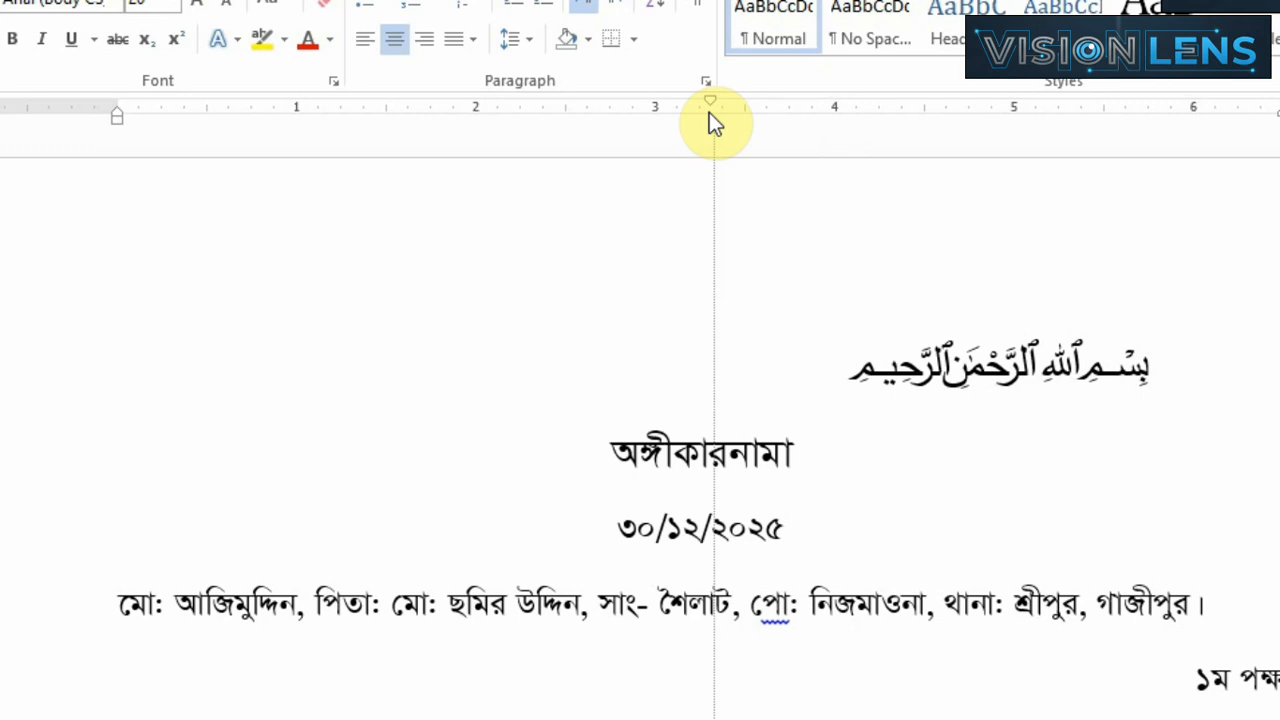
drag(709, 112, 121, 112)
click(491, 400)
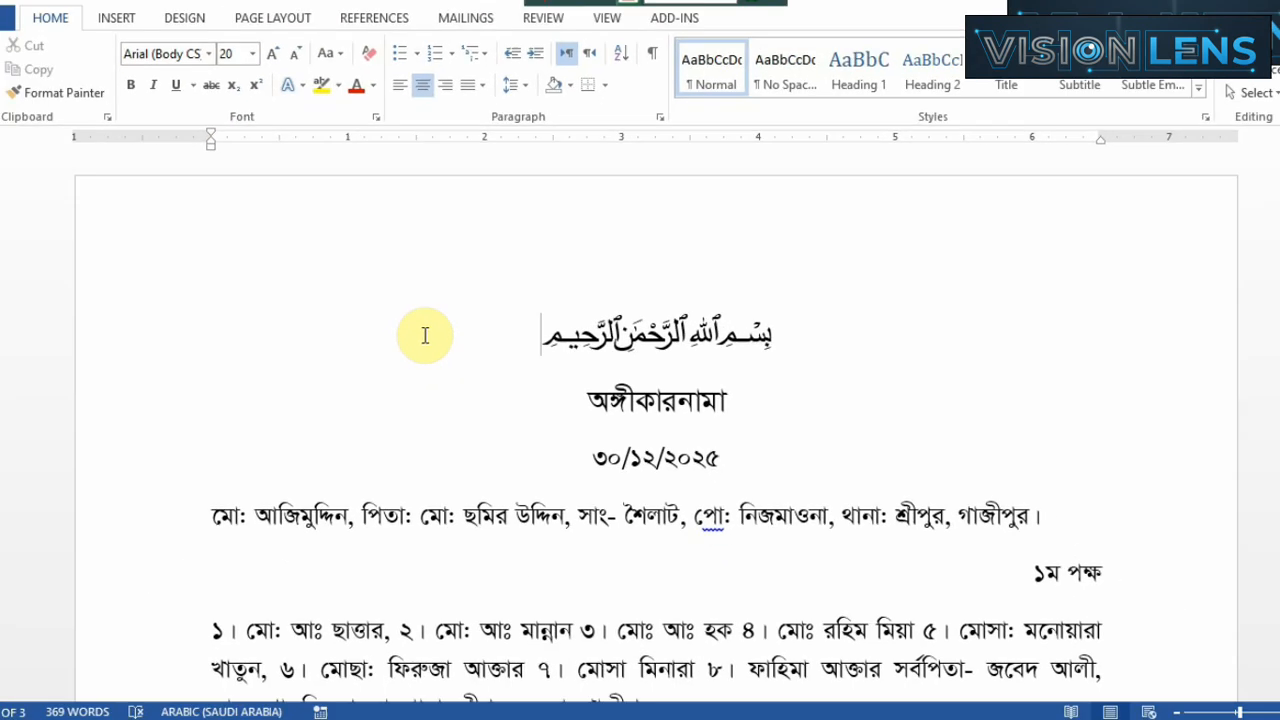
Apply Justify Medium alignment to the first body paragraph below ২য় পক্ষ
scroll(425, 335, down, 5)
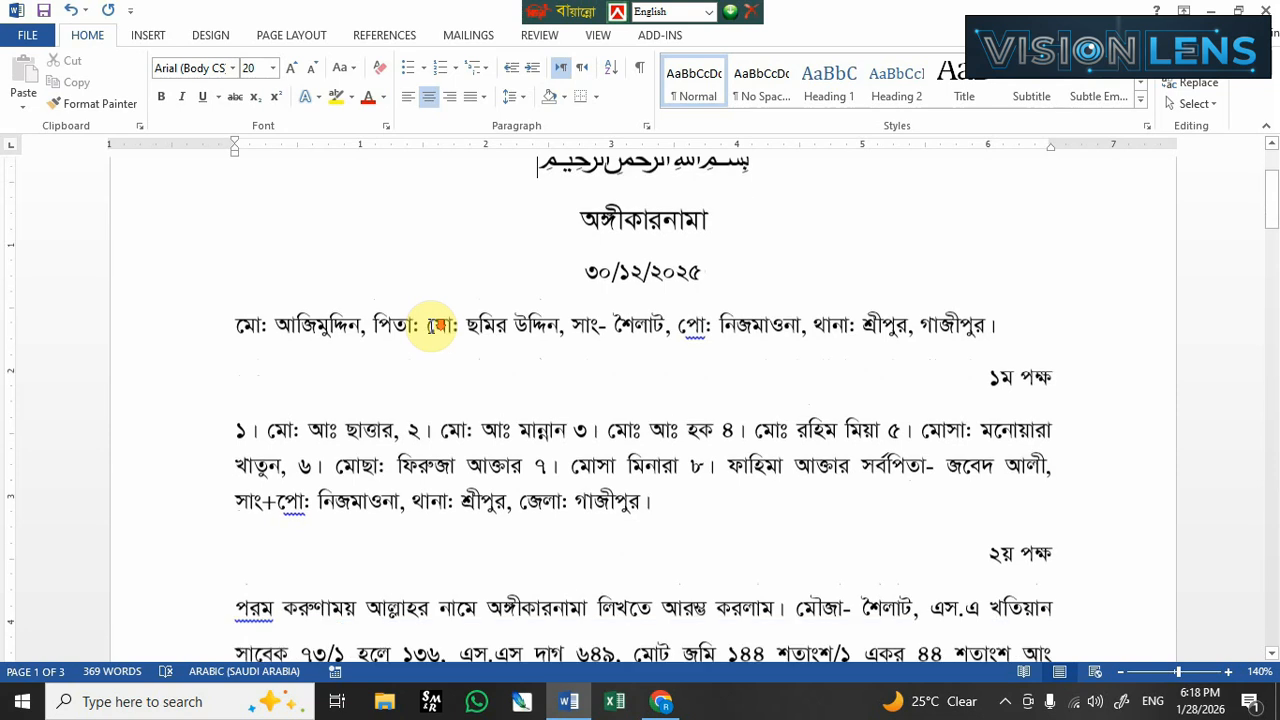
scroll(440, 325, down, 5)
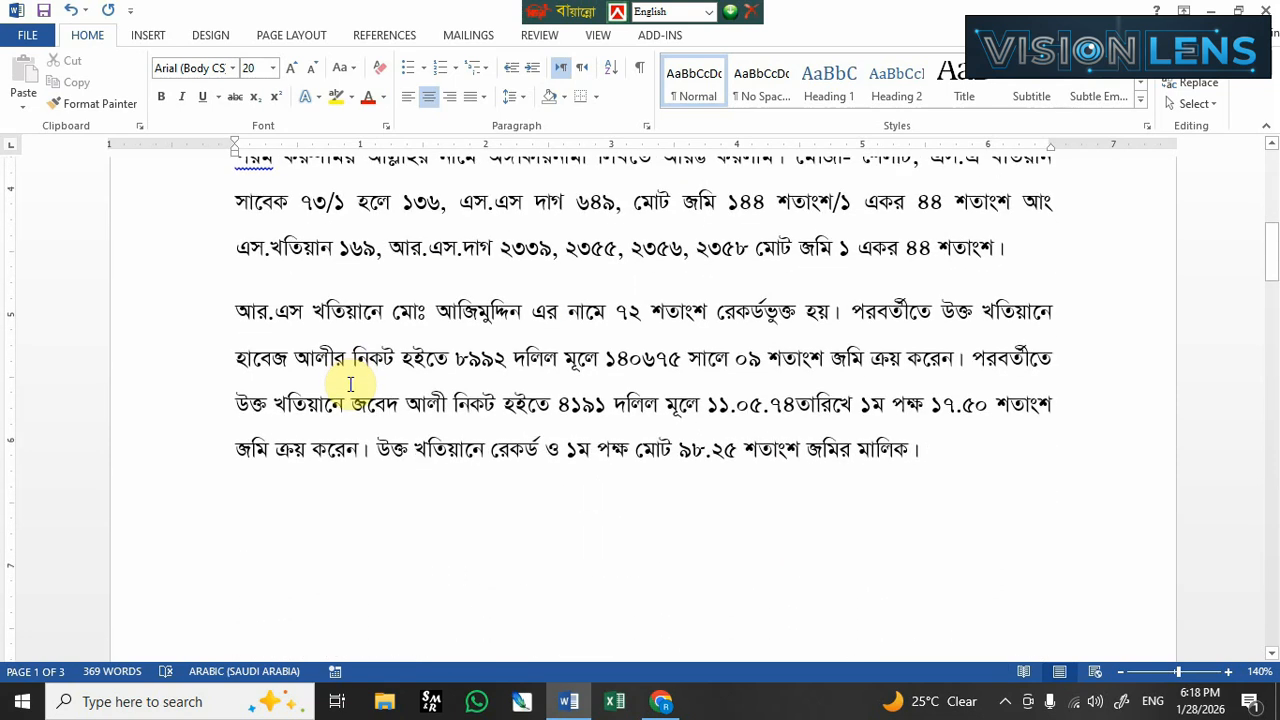
scroll(352, 383, up, 3)
click(236, 342)
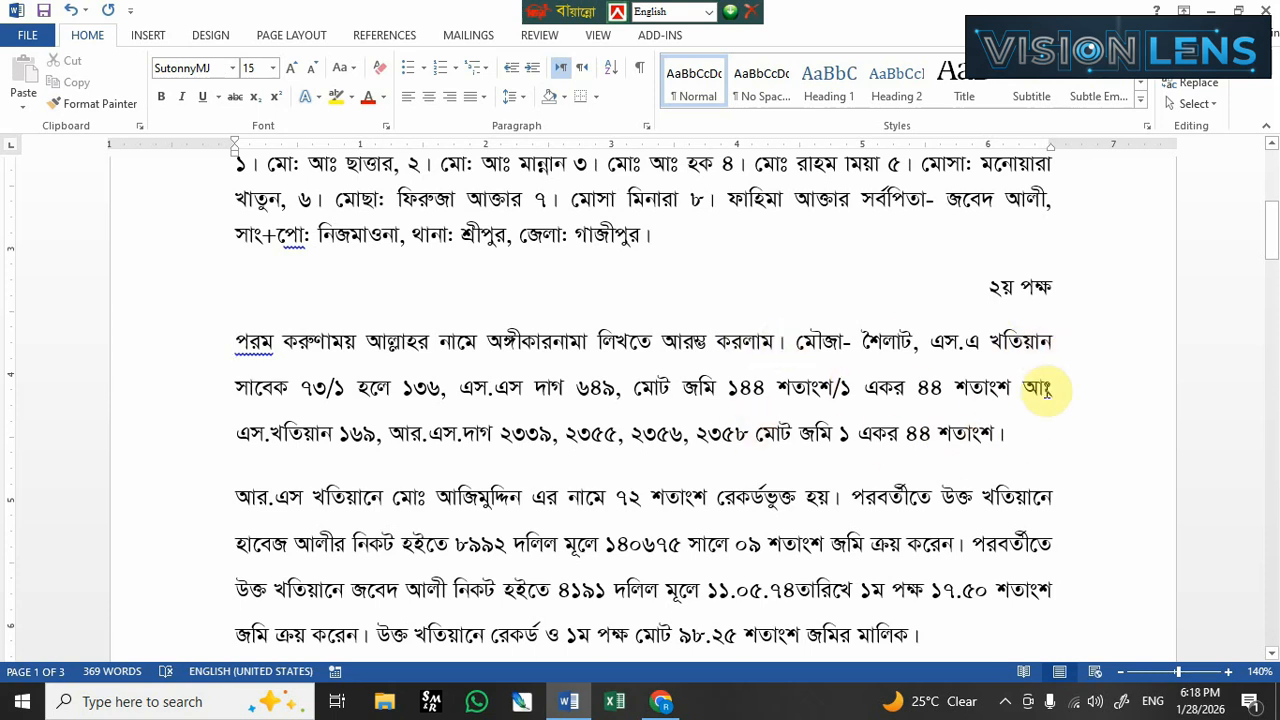
click(480, 97)
click(511, 129)
click(484, 102)
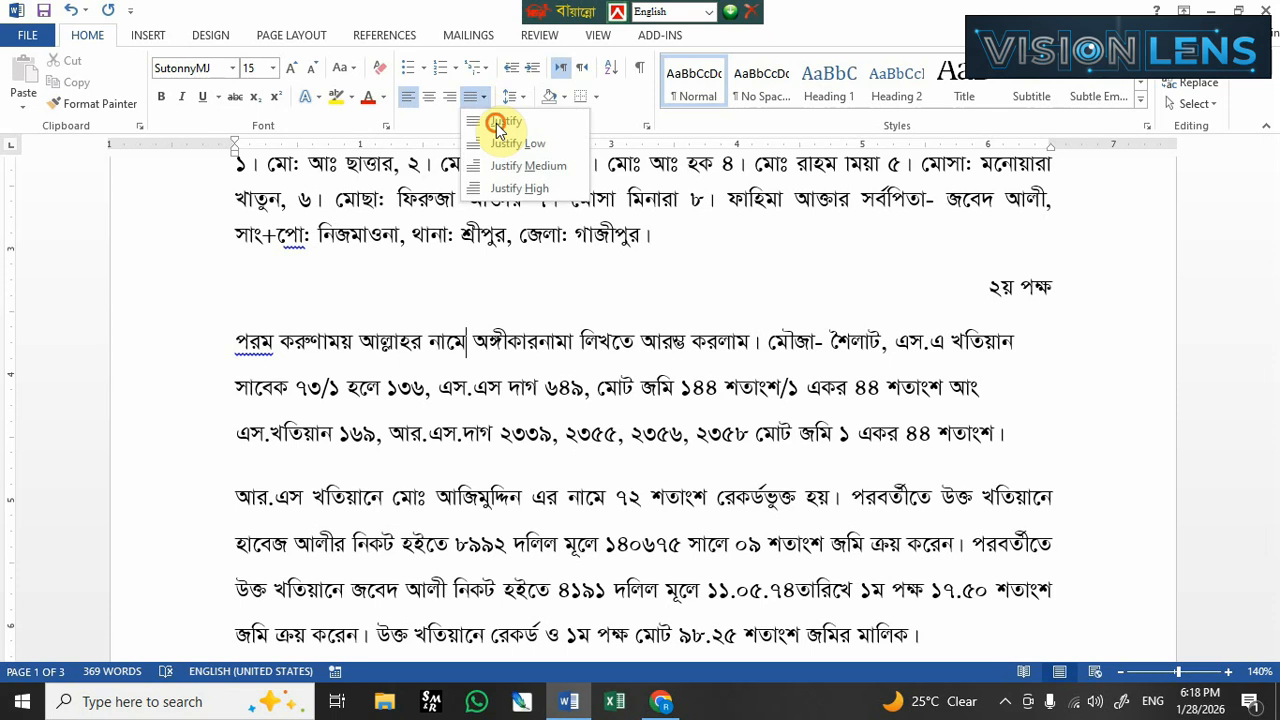
click(518, 160)
Set the first line indent of the paragraph below ২য় পক্ষ to about 0.4 inch, and reset it to zero
drag(232, 321, 217, 443)
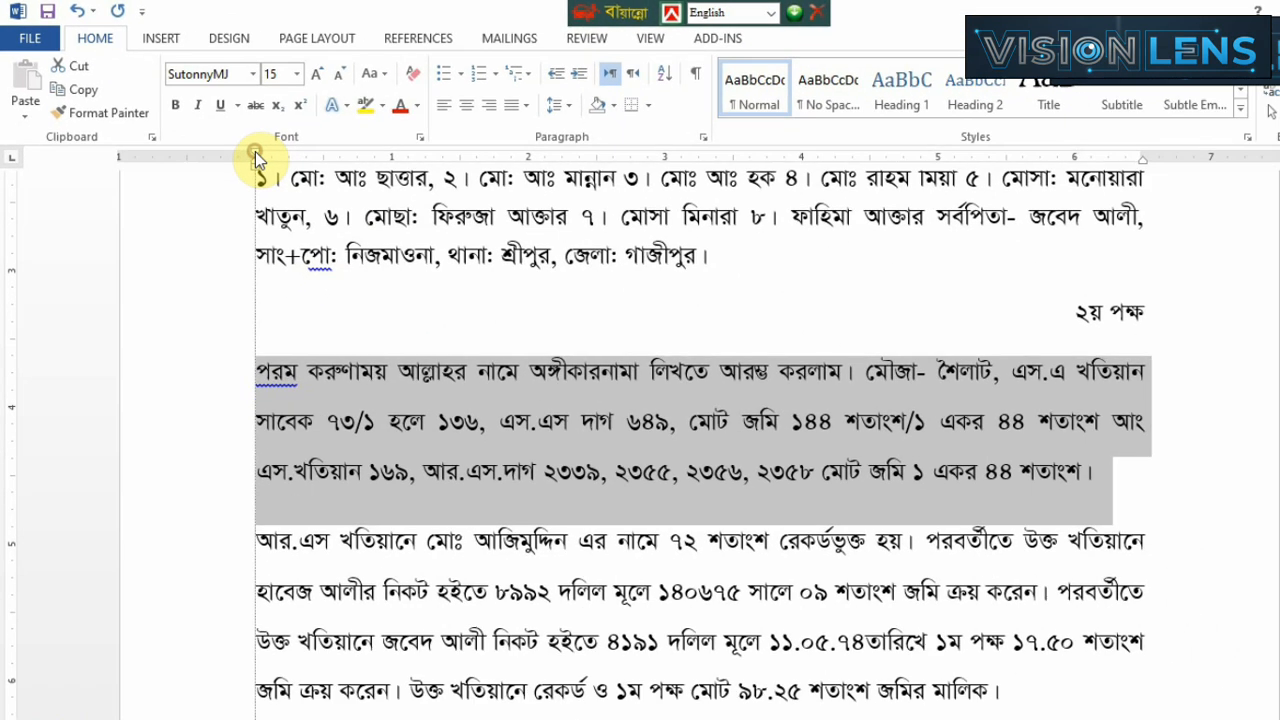
mouse_move(255, 153)
mouse_down()
mouse_move(314, 145)
mouse_move(641, 185)
mouse_move(851, 182)
mouse_move(283, 190)
mouse_up()
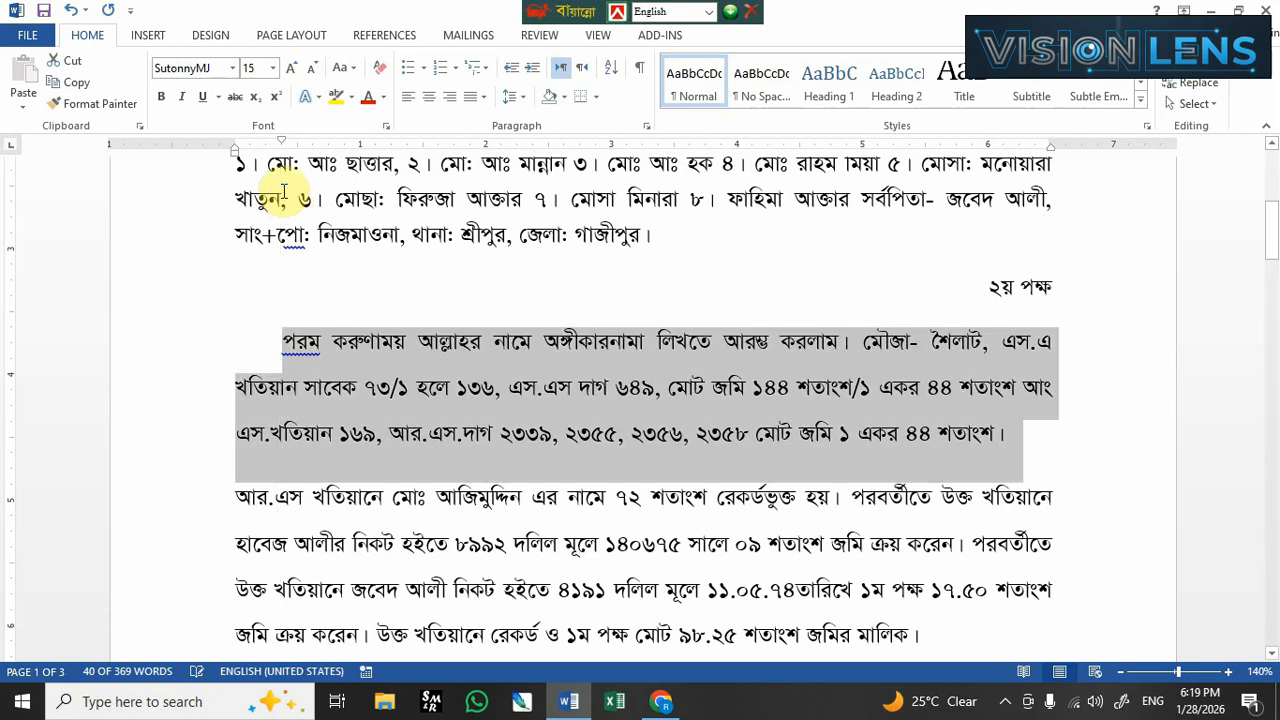
drag(281, 141, 235, 143)
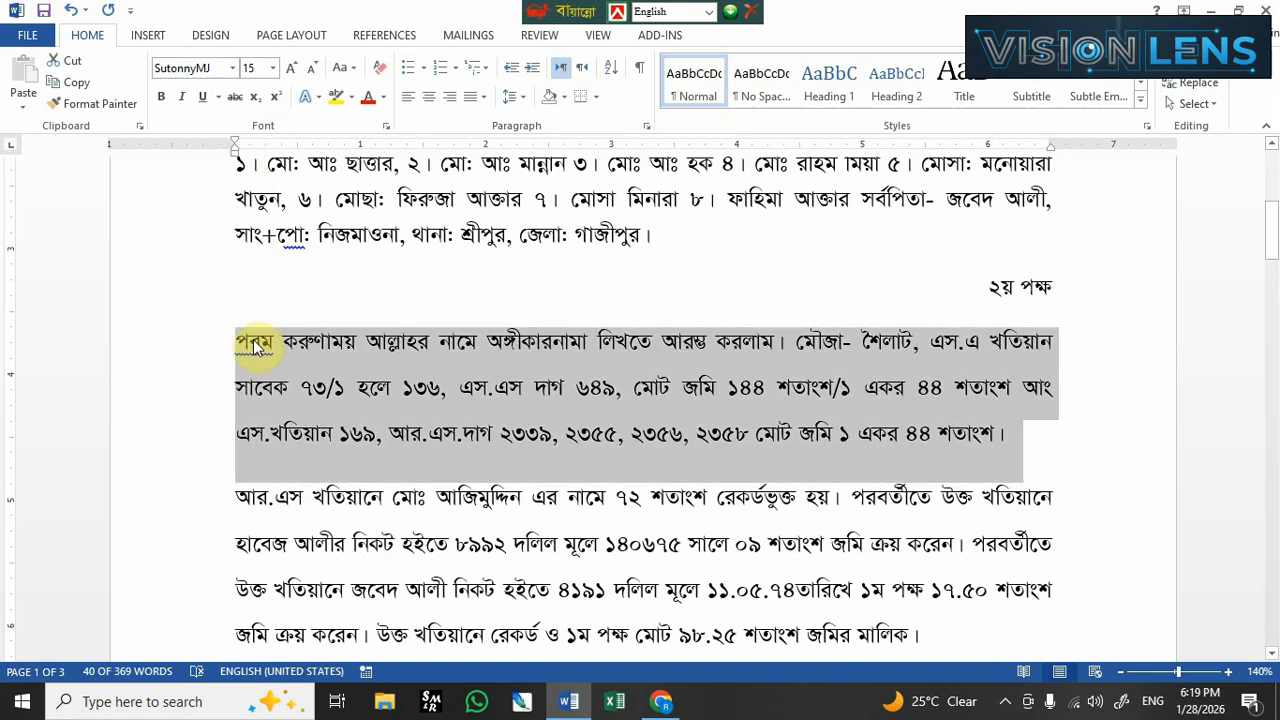
click(283, 345)
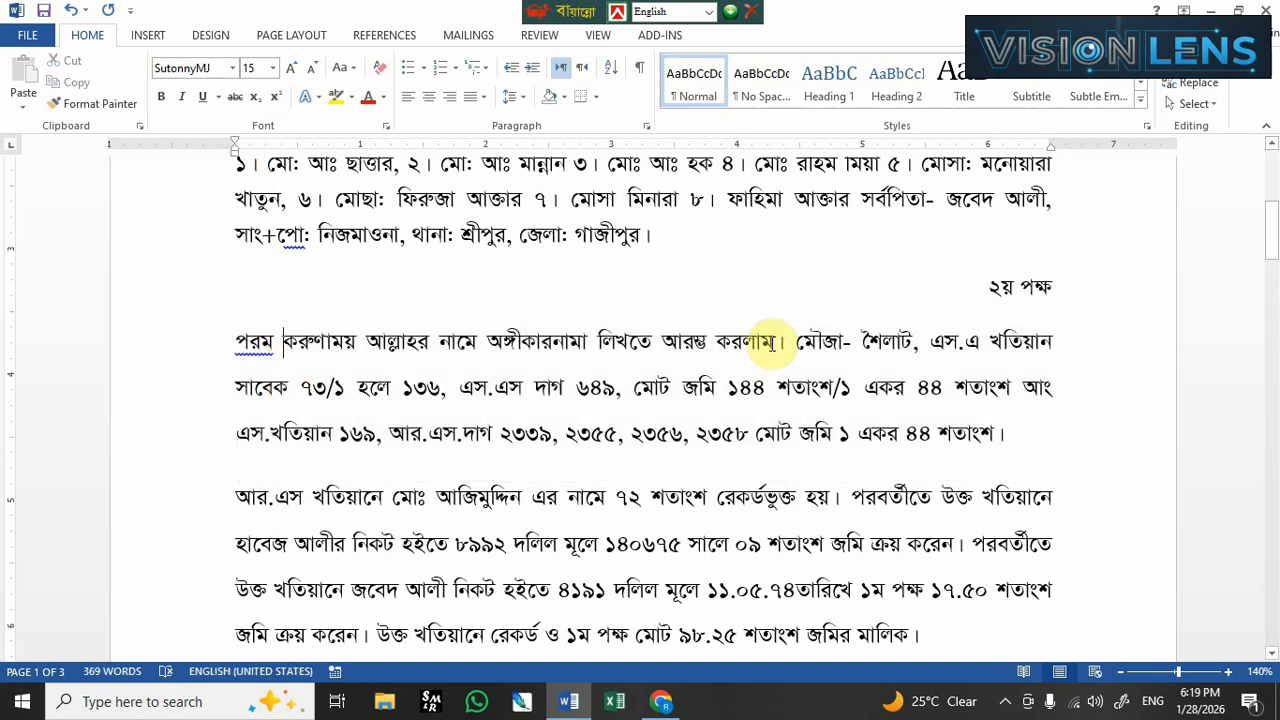
Increase the left indent of the whole paragraph below ২য় পক্ষ in half-inch increments to 2.5 inches
drag(165, 357, 180, 434)
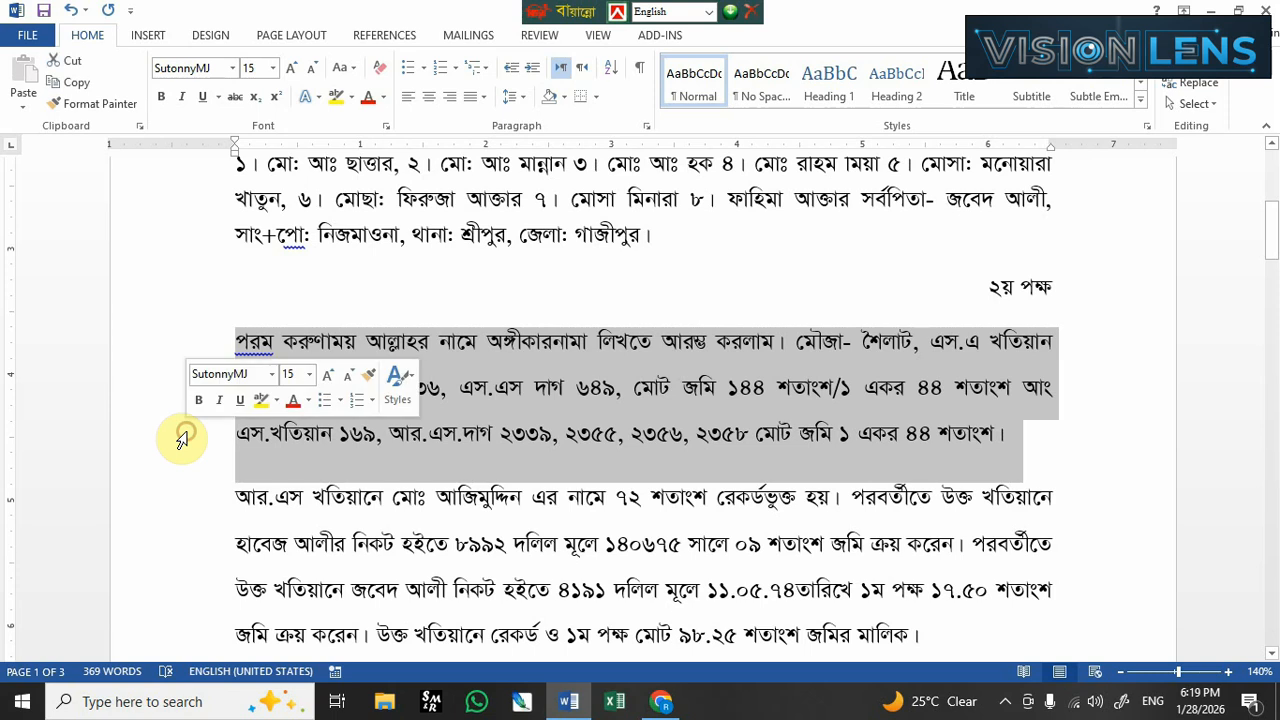
key(ctrl+m)
key(ctrl+m)
key(ctrl+m)
key(ctrl+m)
key(ctrl+m)
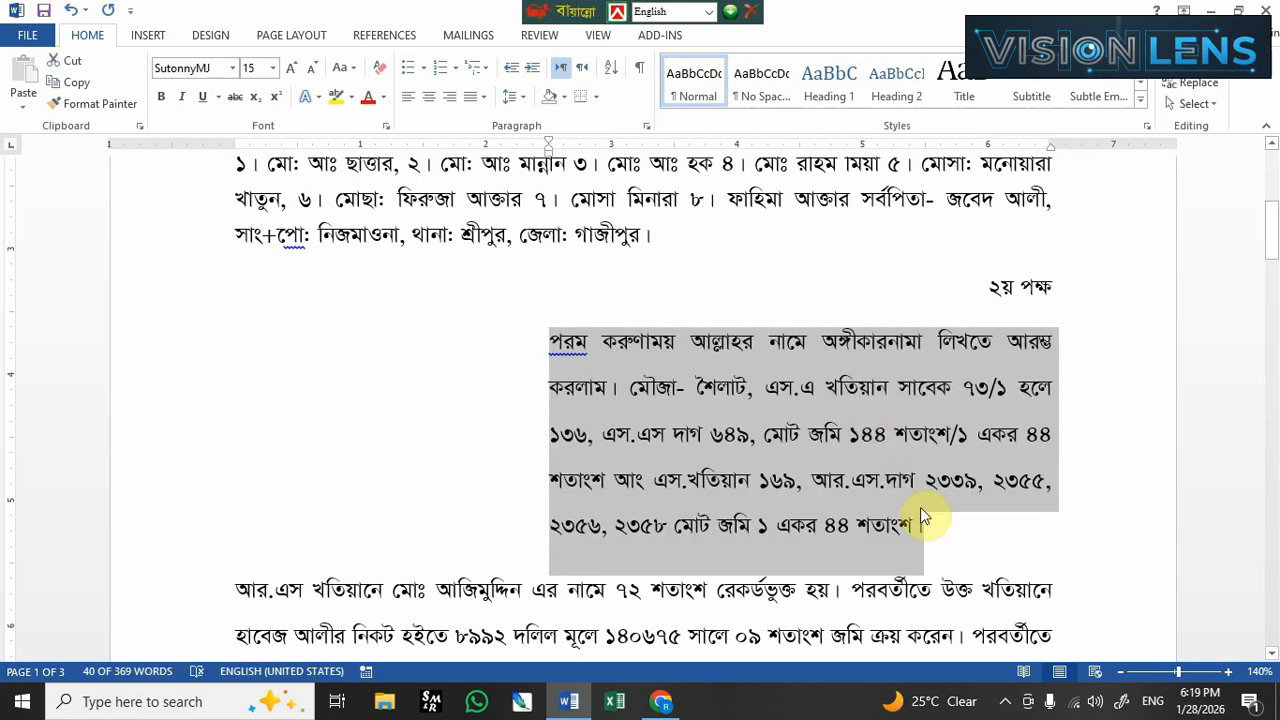
Decrease the left indent of the selected paragraph in half-inch increments back to zero
key(ctrl+shift+m)
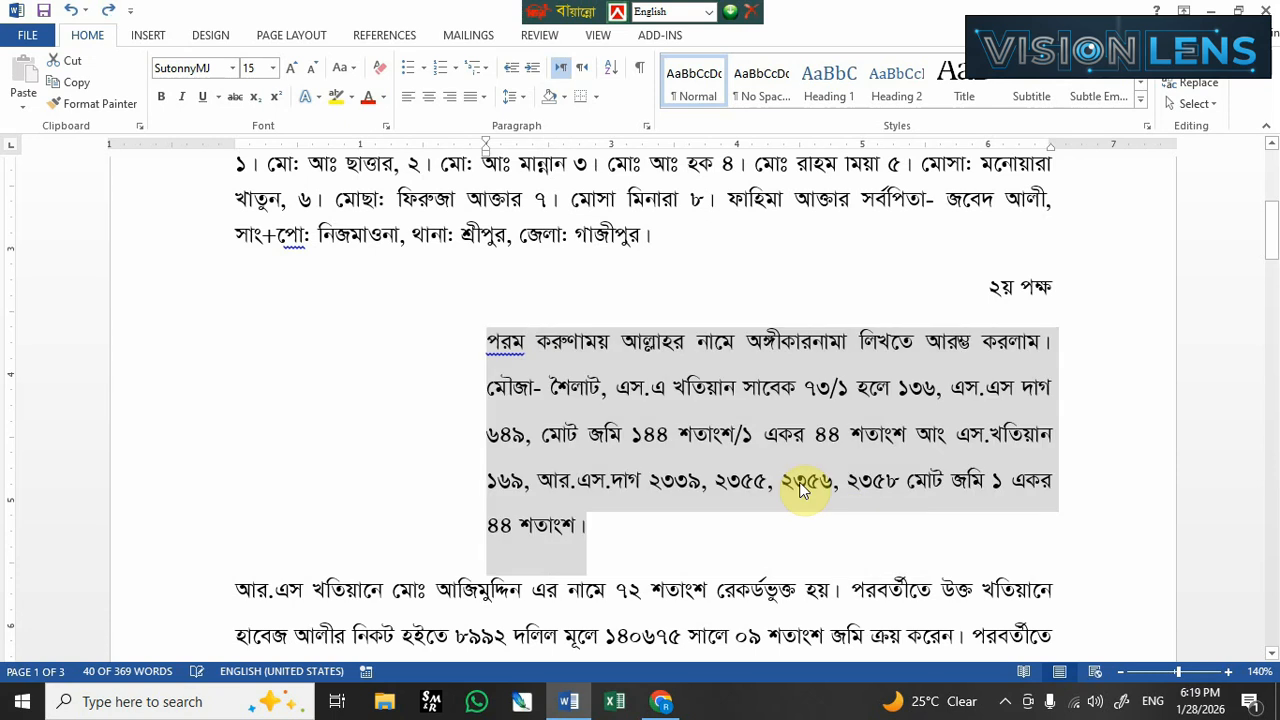
key(ctrl+shift+m)
key(ctrl+shift+m)
key(ctrl+shift+m)
key(ctrl+shift+m)
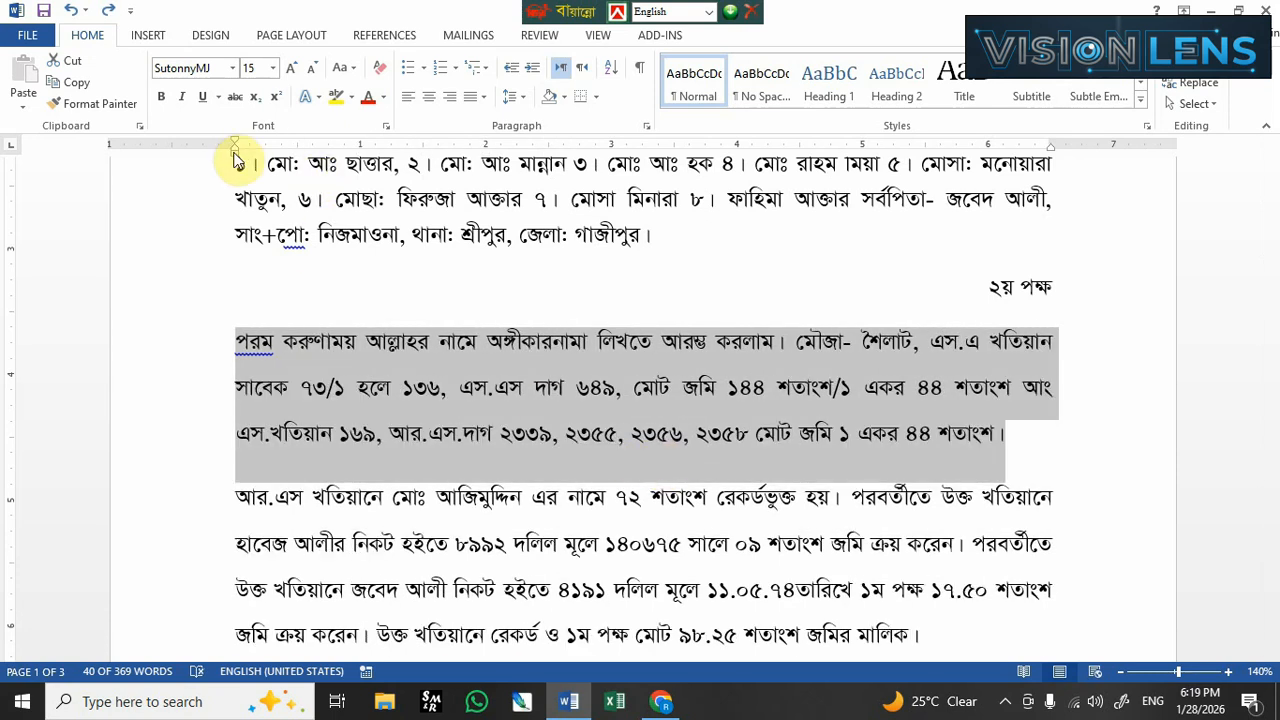
Use the ruler's left indent marker to indent the selected paragraph to 3 inches, and return it to the zero margin
mouse_move(234, 155)
mouse_down()
mouse_move(734, 177)
mouse_move(663, 209)
mouse_move(609, 206)
mouse_move(609, 220)
mouse_up()
scroll(514, 417, down, 1)
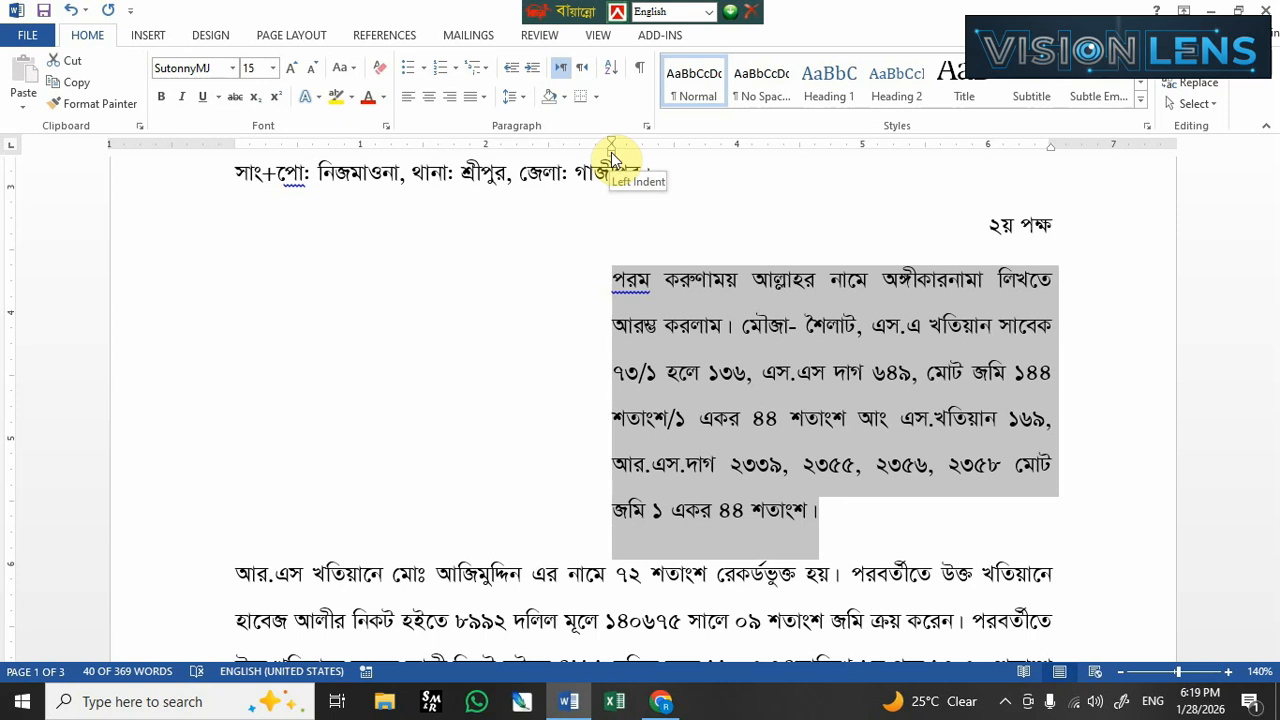
mouse_move(611, 152)
mouse_down()
mouse_move(234, 154)
mouse_move(265, 155)
mouse_up()
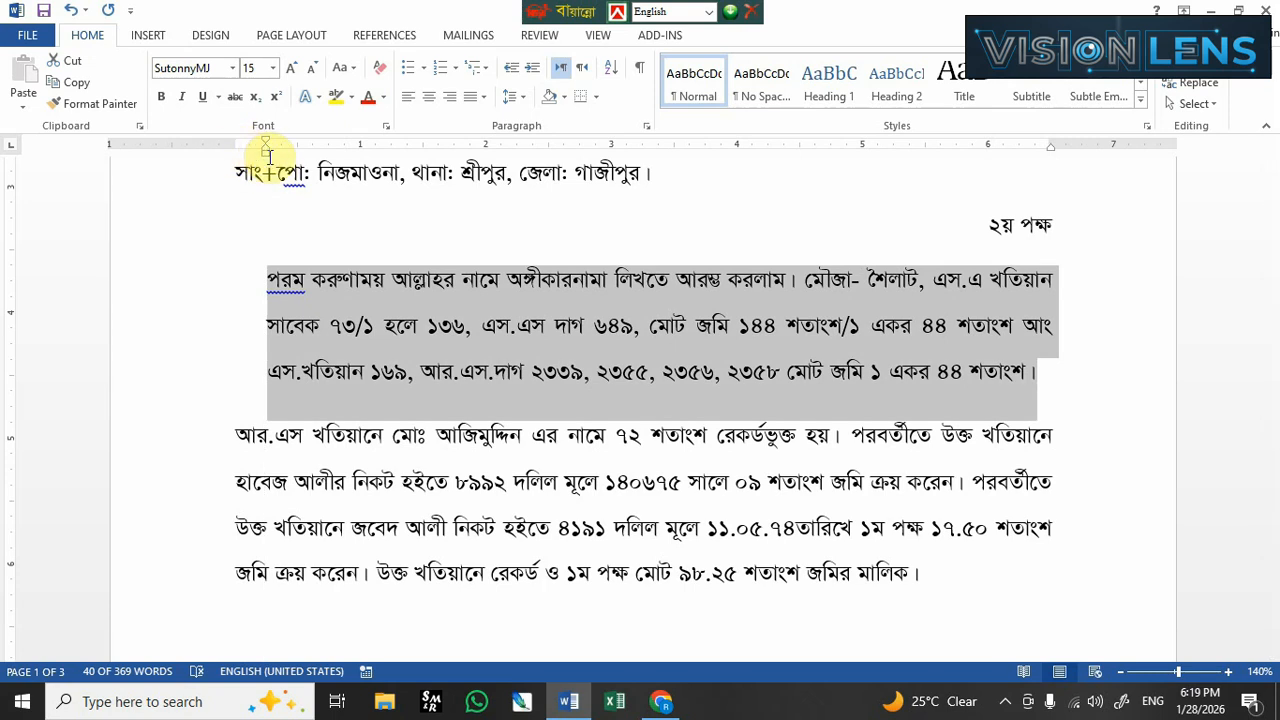
drag(266, 150, 240, 170)
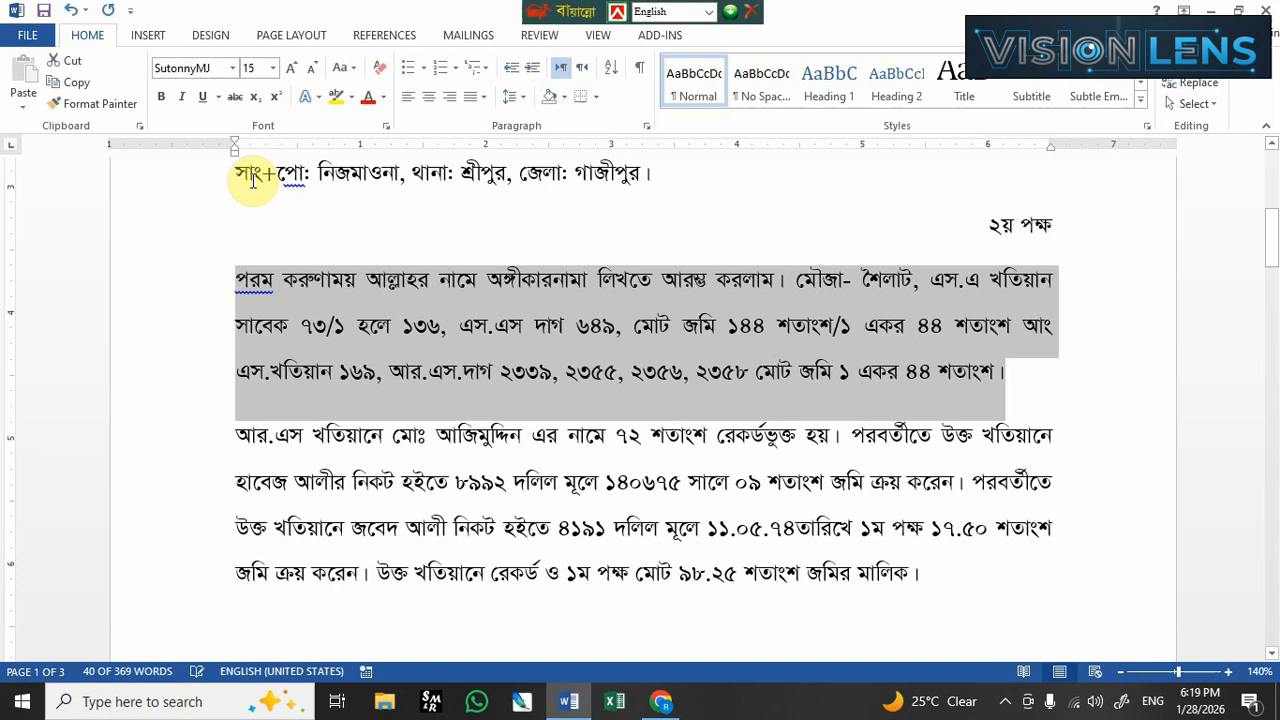
click(470, 342)
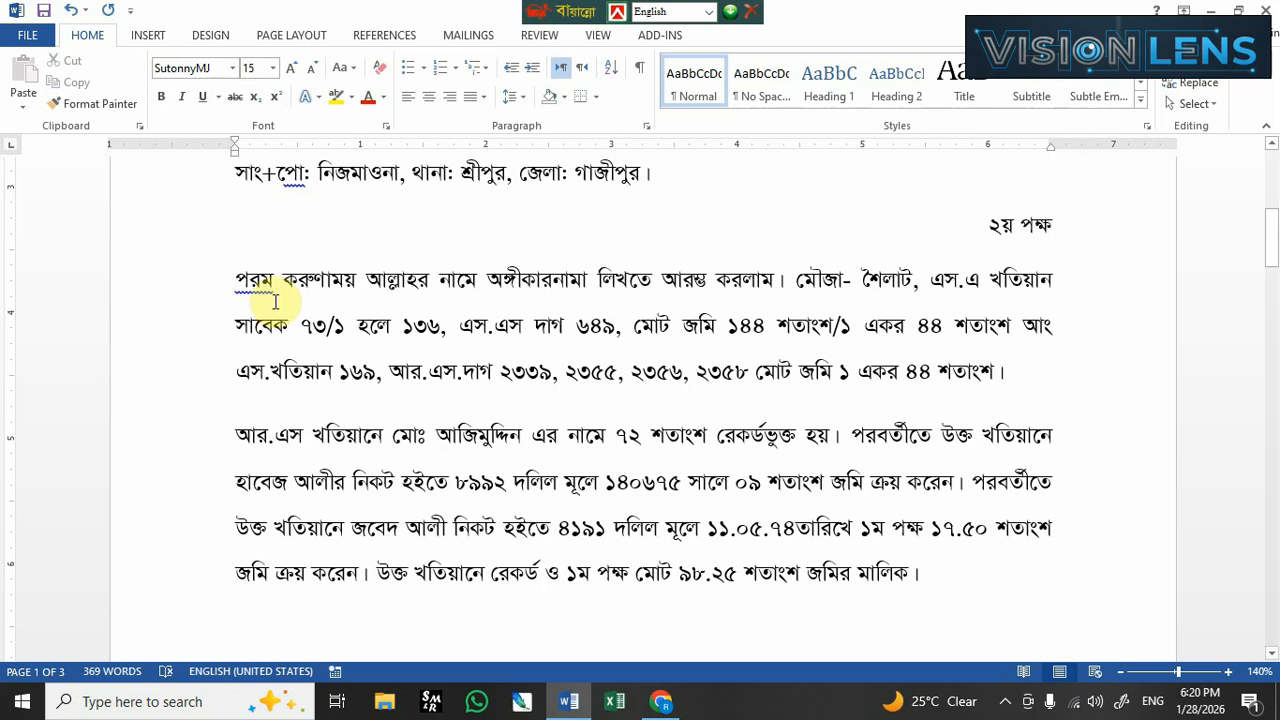
Try a paragraph break before এস.এ খতিয়ান in the paragraph below ২য় পক্ষ, and remove the break
drag(200, 292, 185, 395)
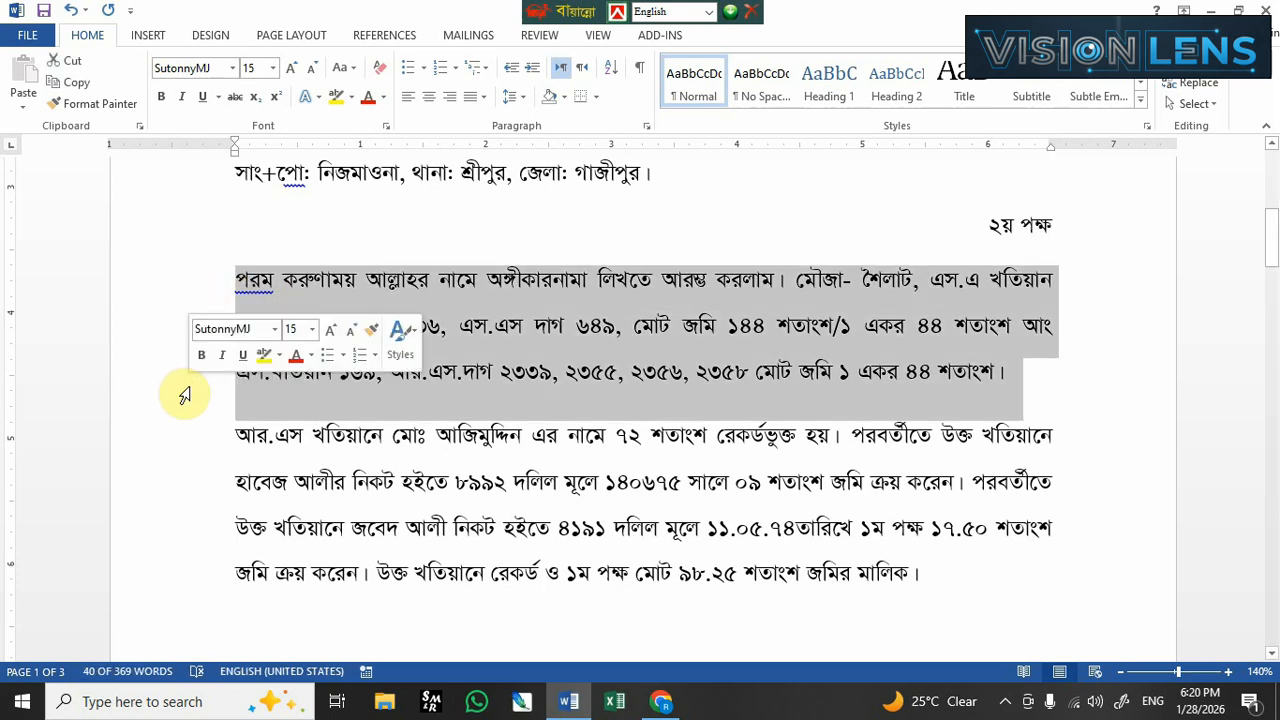
click(928, 284)
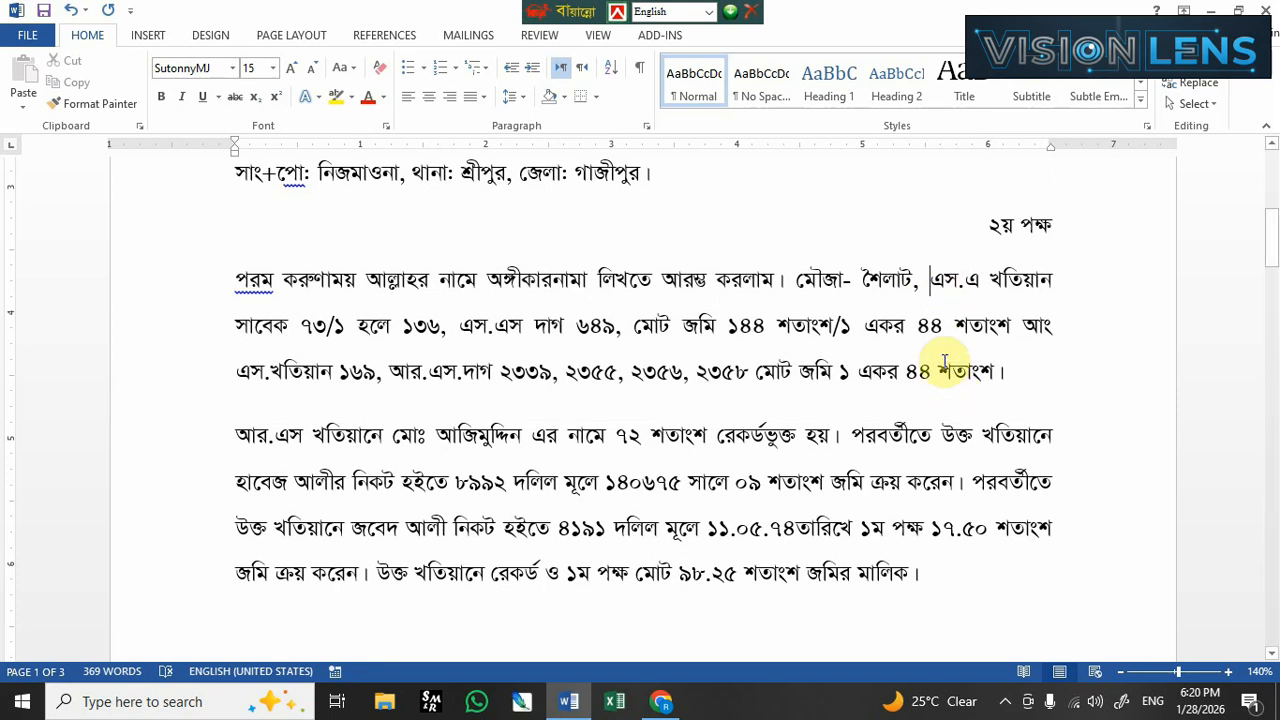
key(Return)
key(BackSpace)
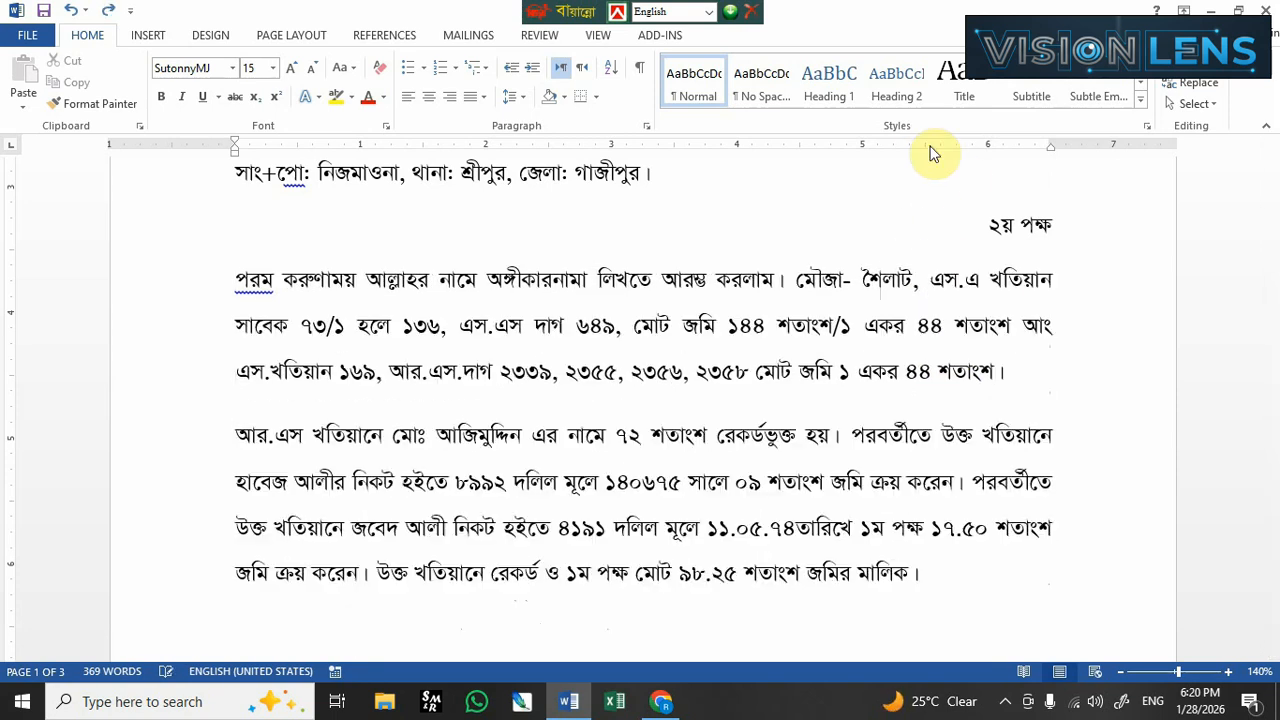
Indent the whole paragraph below ২য় পক্ষ about 0.9 inch from the left and set its right indent at the 5-inch ruler mark
drag(190, 282, 200, 374)
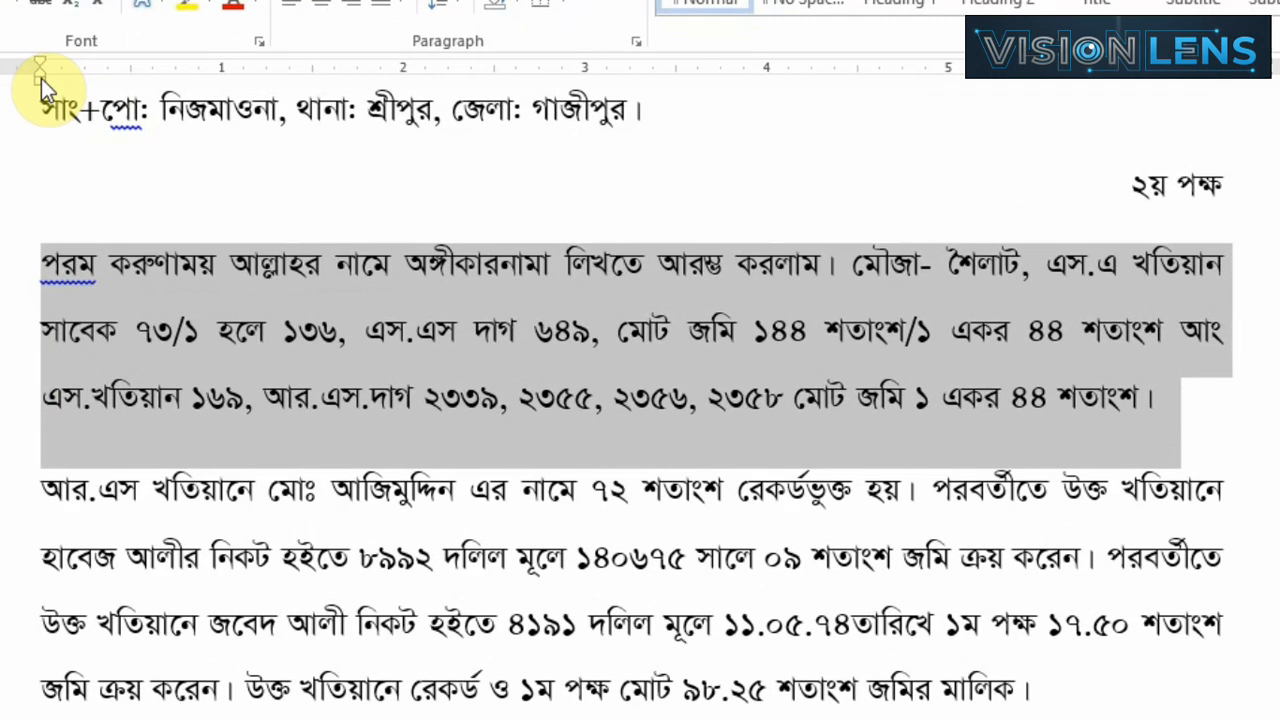
drag(40, 79, 199, 85)
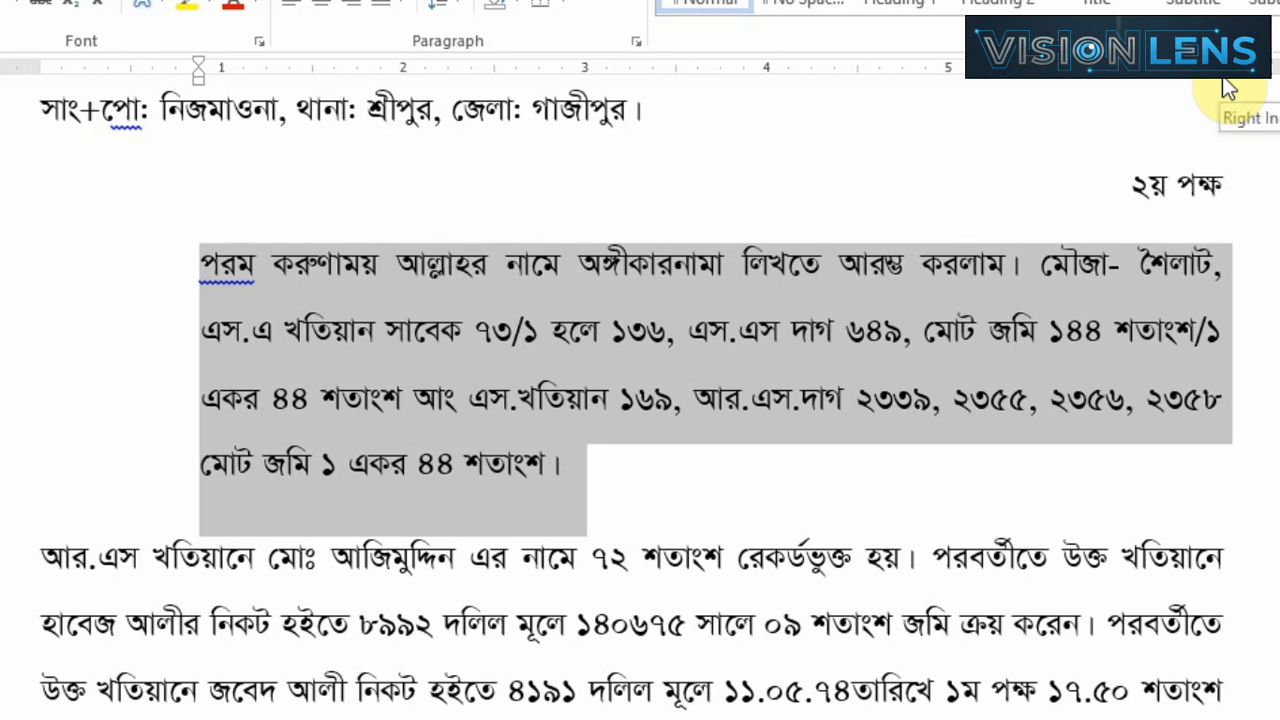
drag(1224, 80, 954, 76)
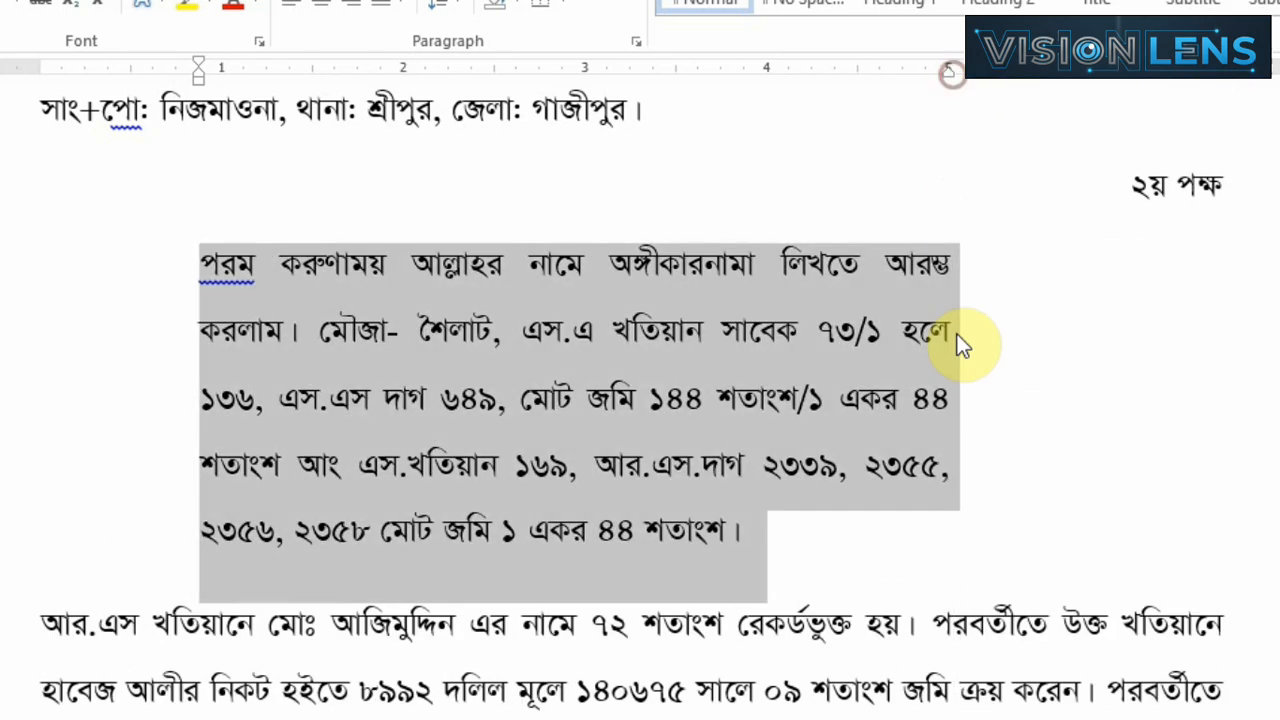
click(745, 530)
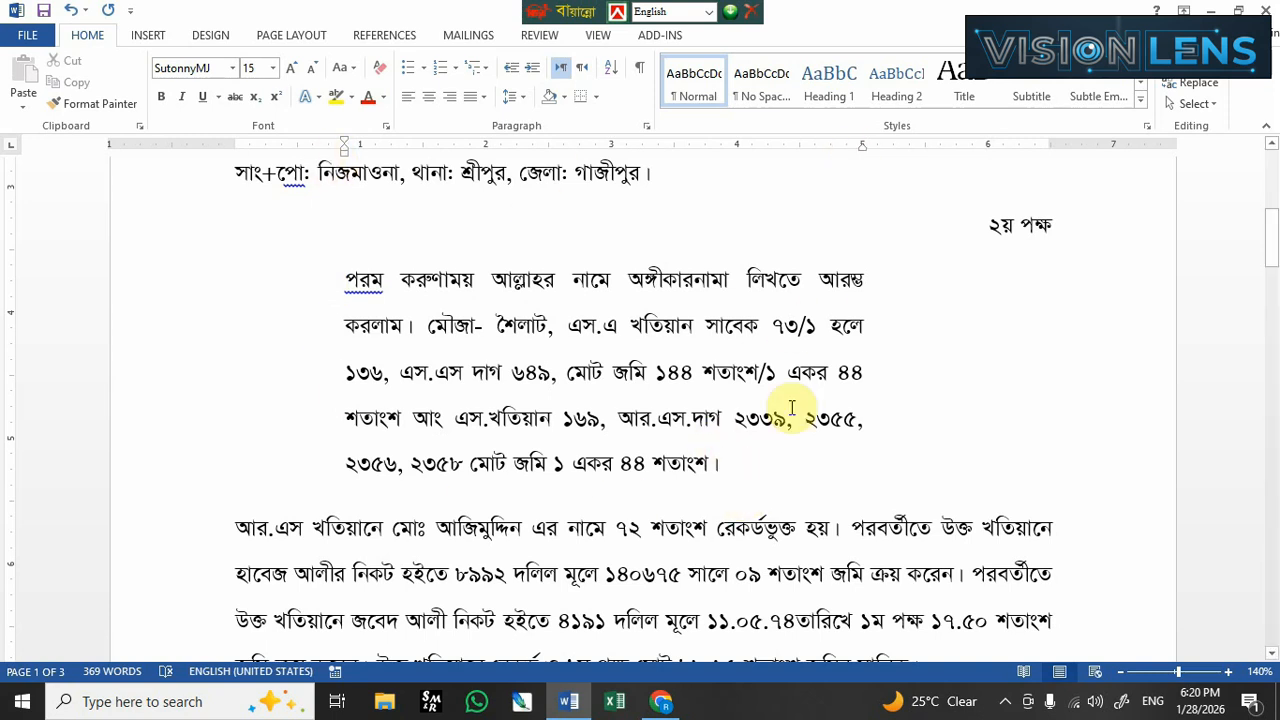
Try two lines of sample text below the indented paragraph, and delete them
click(760, 481)
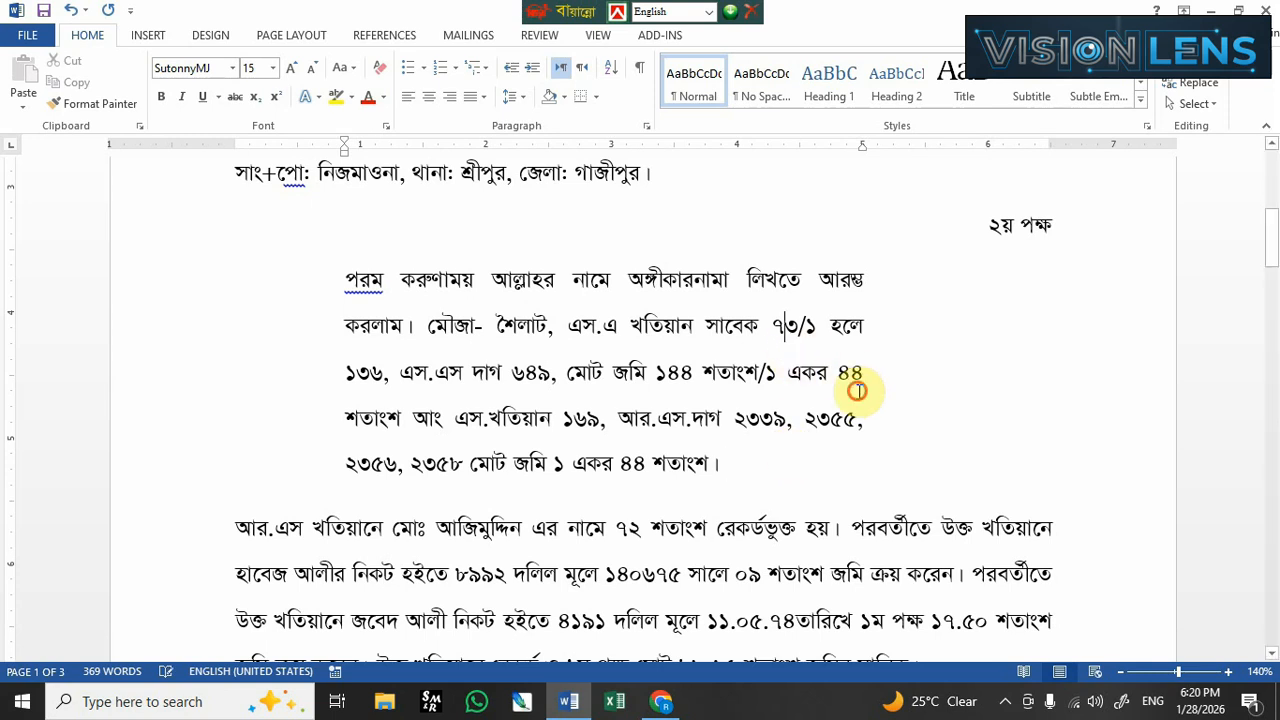
key(Return)
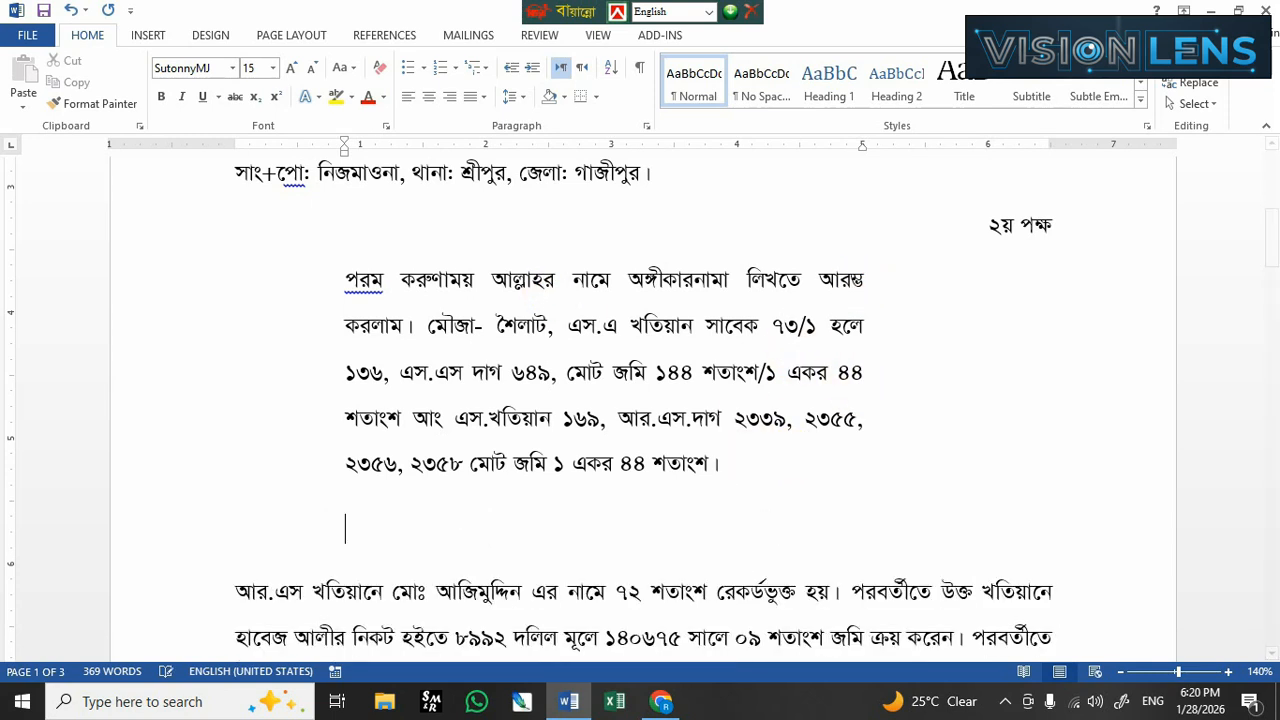
text(শভিভিবভি )
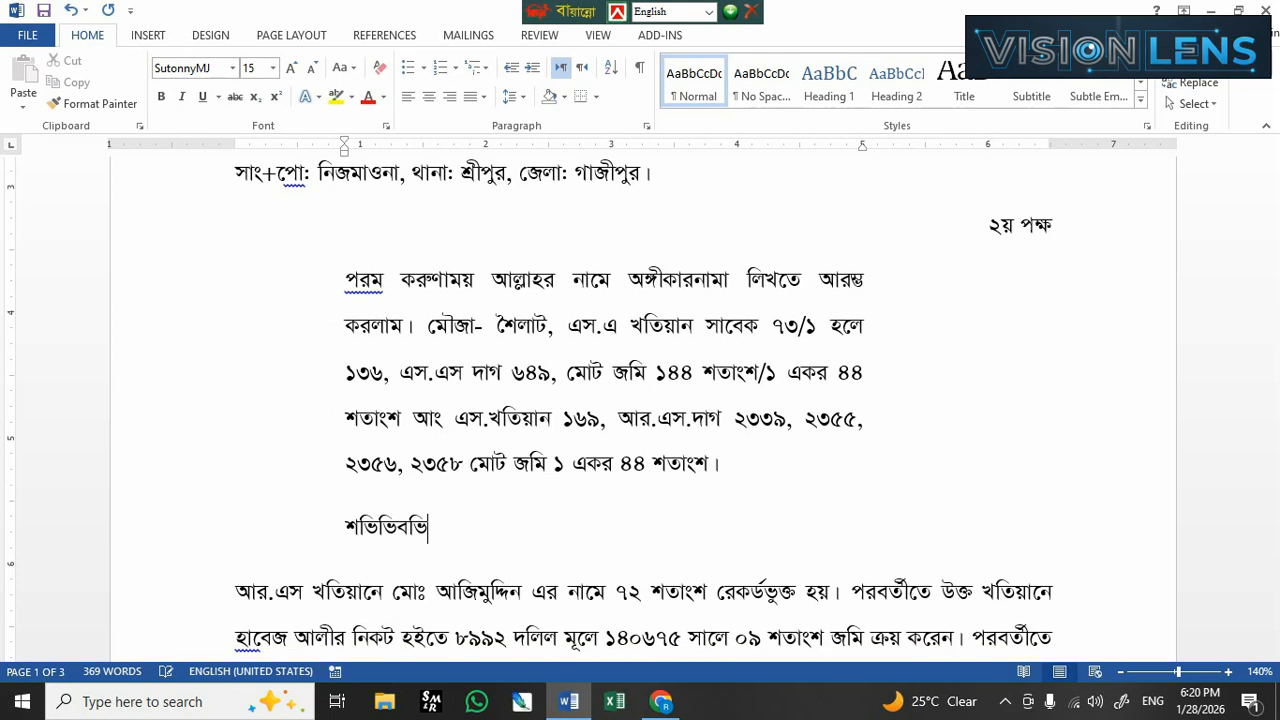
text(ভিবভশ)
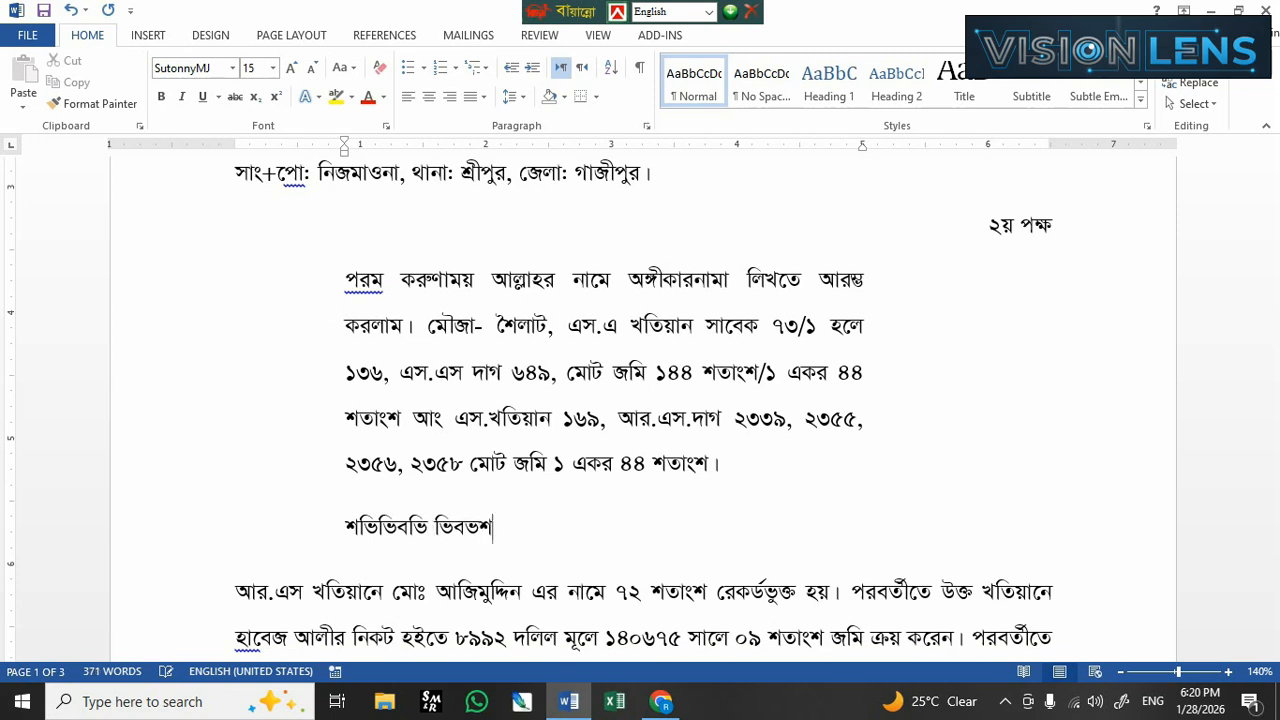
text( ভিবশ	শষিভশবভবিষ)
key(Return)
text(ভবিষভশবিষভবি ভবি)
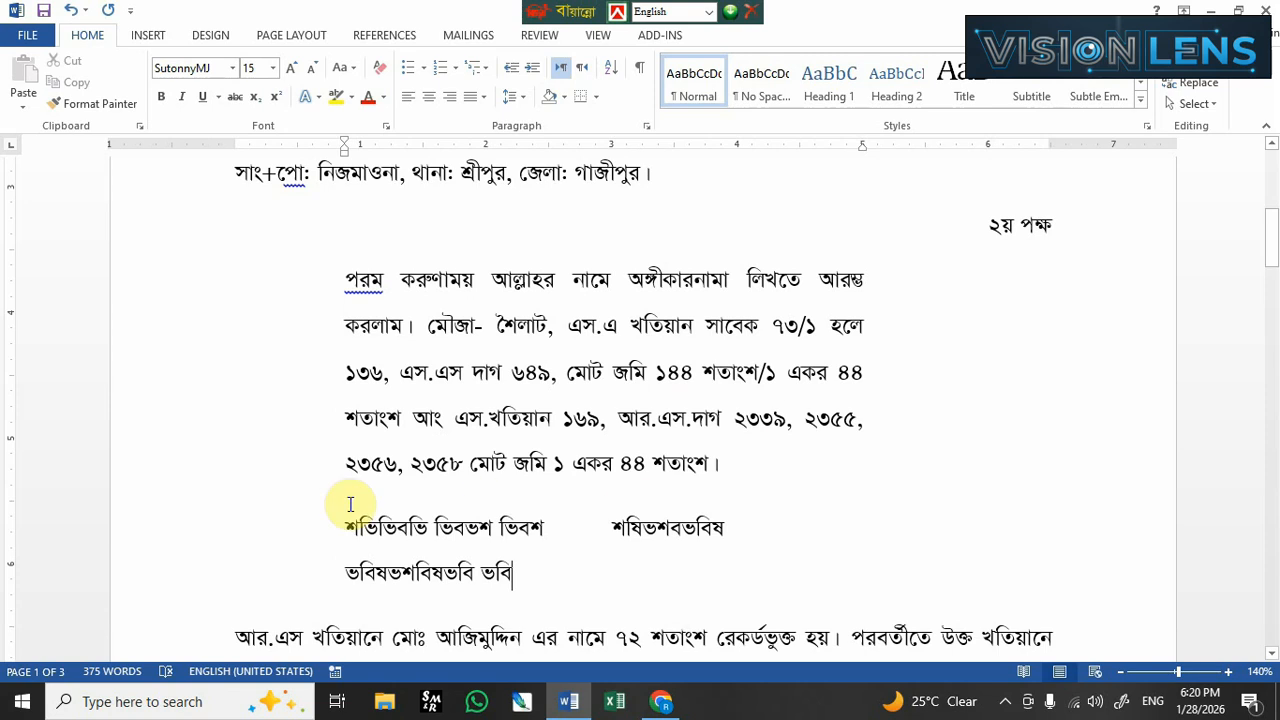
mouse_move(350, 504)
mouse_down()
mouse_move(543, 568)
mouse_move(336, 502)
mouse_move(338, 520)
mouse_up()
key(Delete)
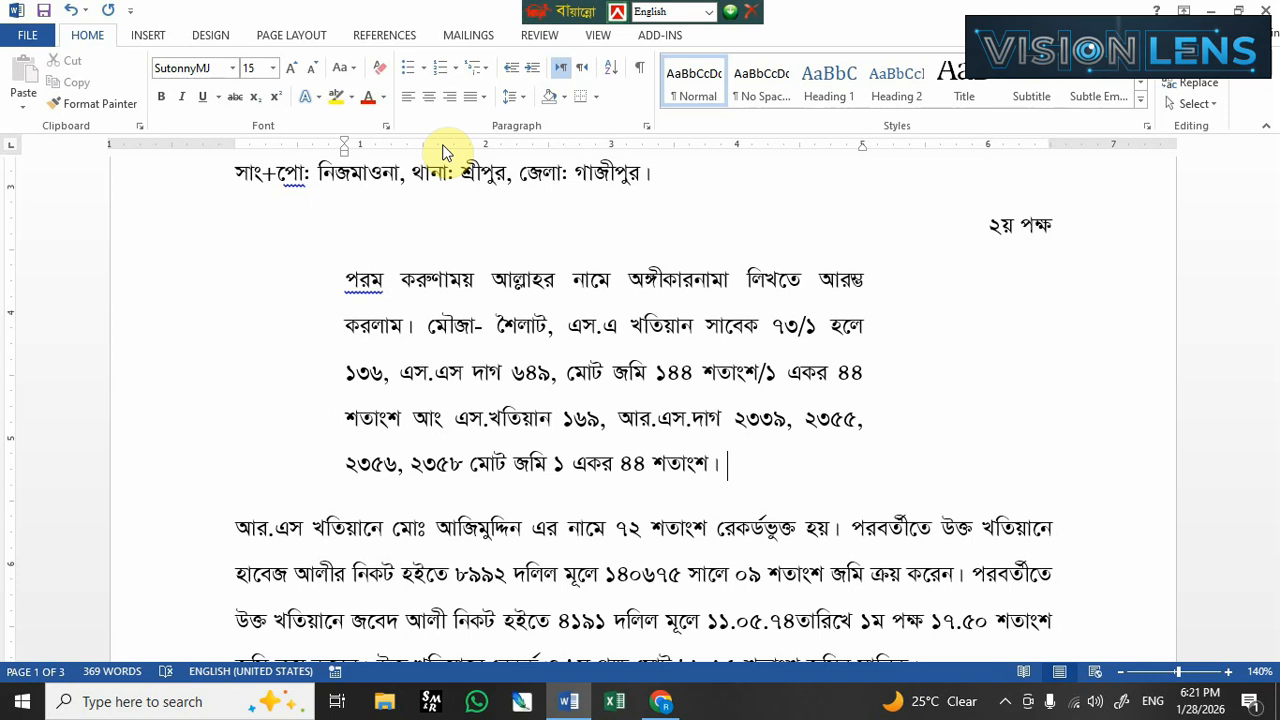
Set a left tab stop at 1.88 inches for the আর.এস খতিয়ানে paragraph and tab its first line to that stop
scroll(523, 243, down, 1)
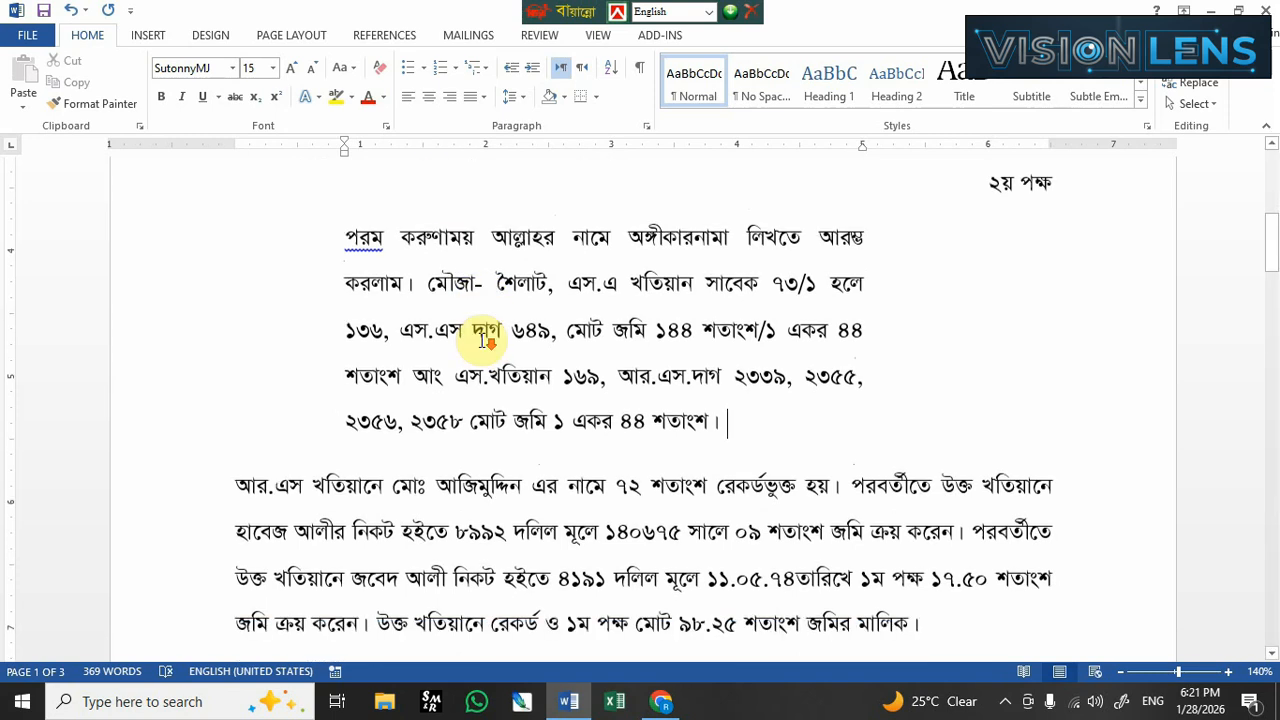
key(Home)
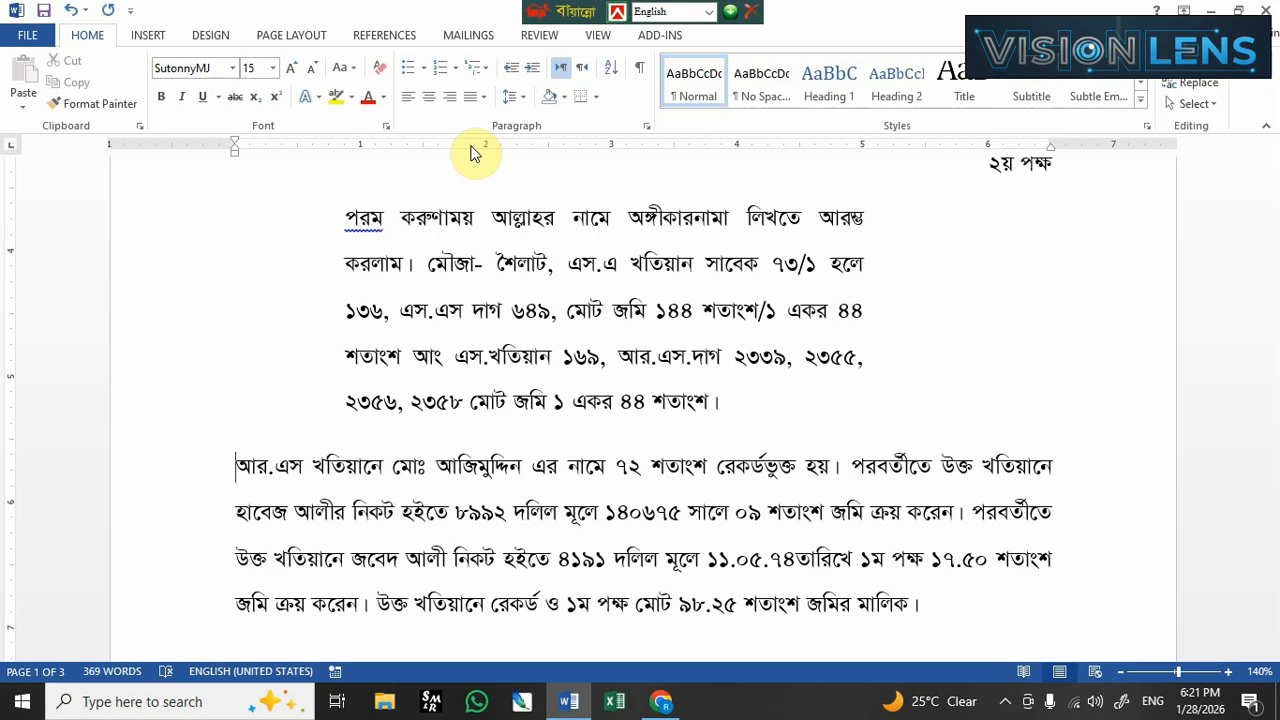
drag(474, 150, 474, 152)
double_click(472, 150)
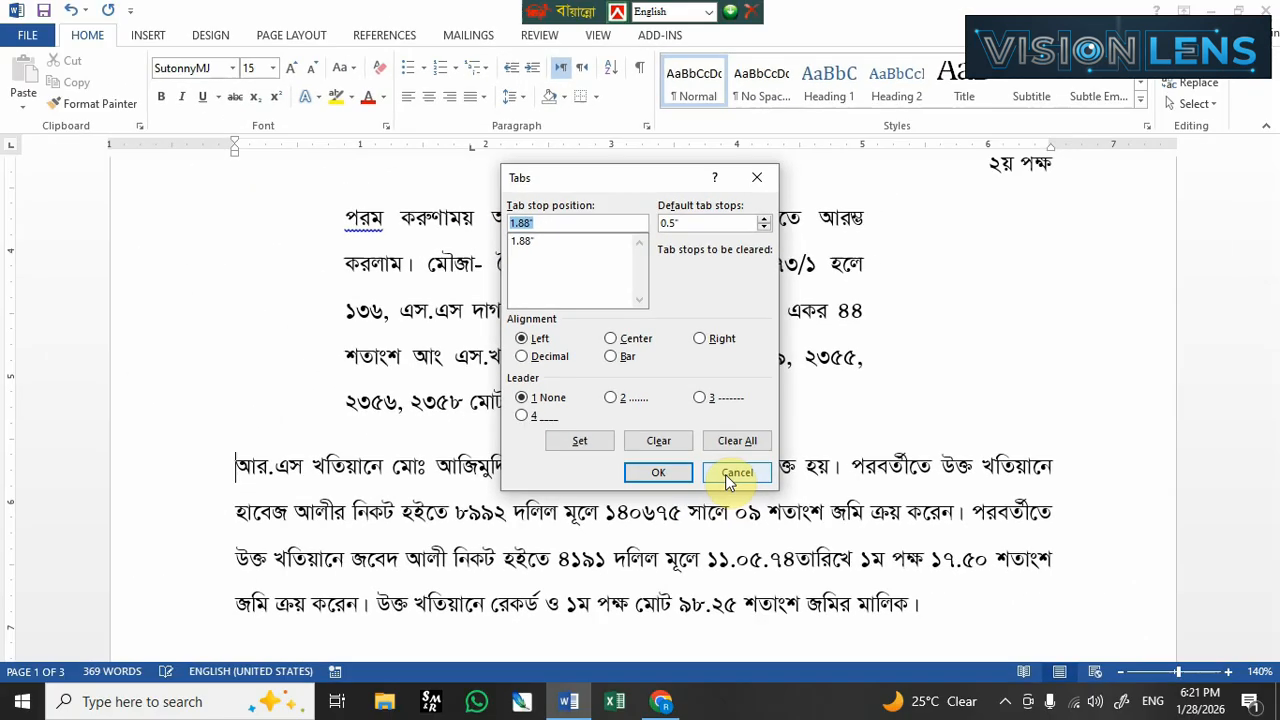
click(690, 588)
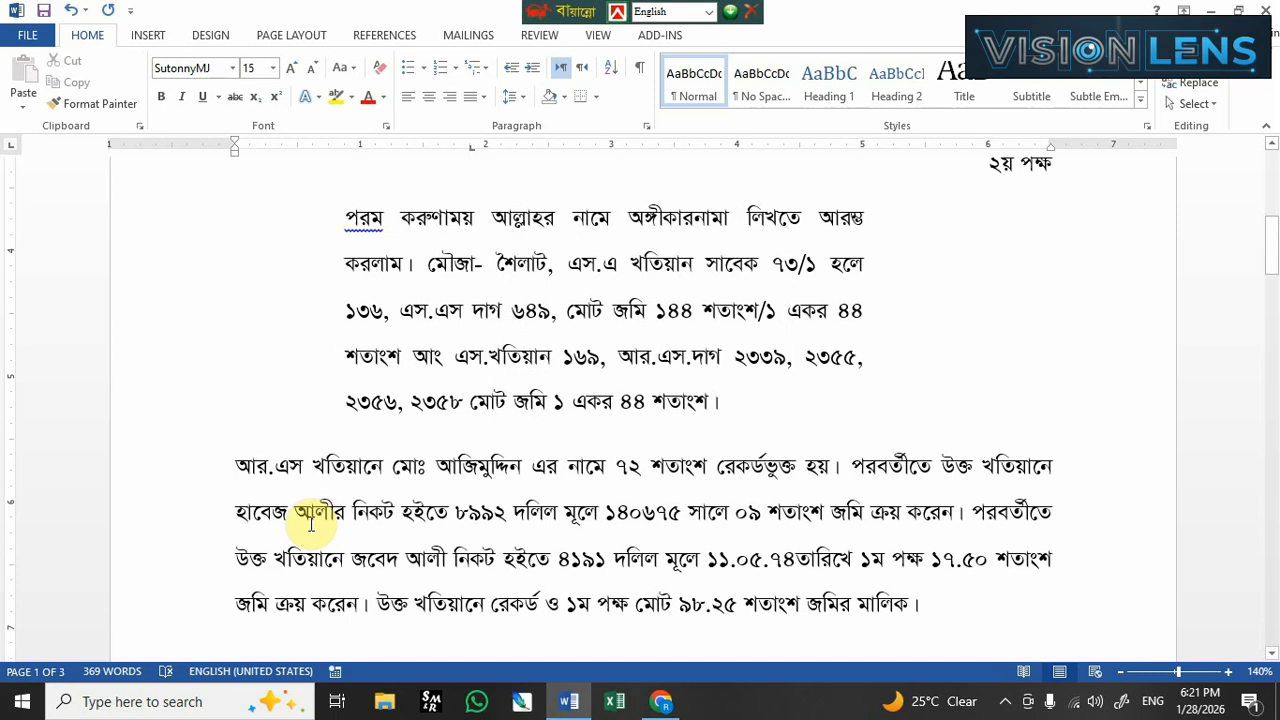
key(Tab)
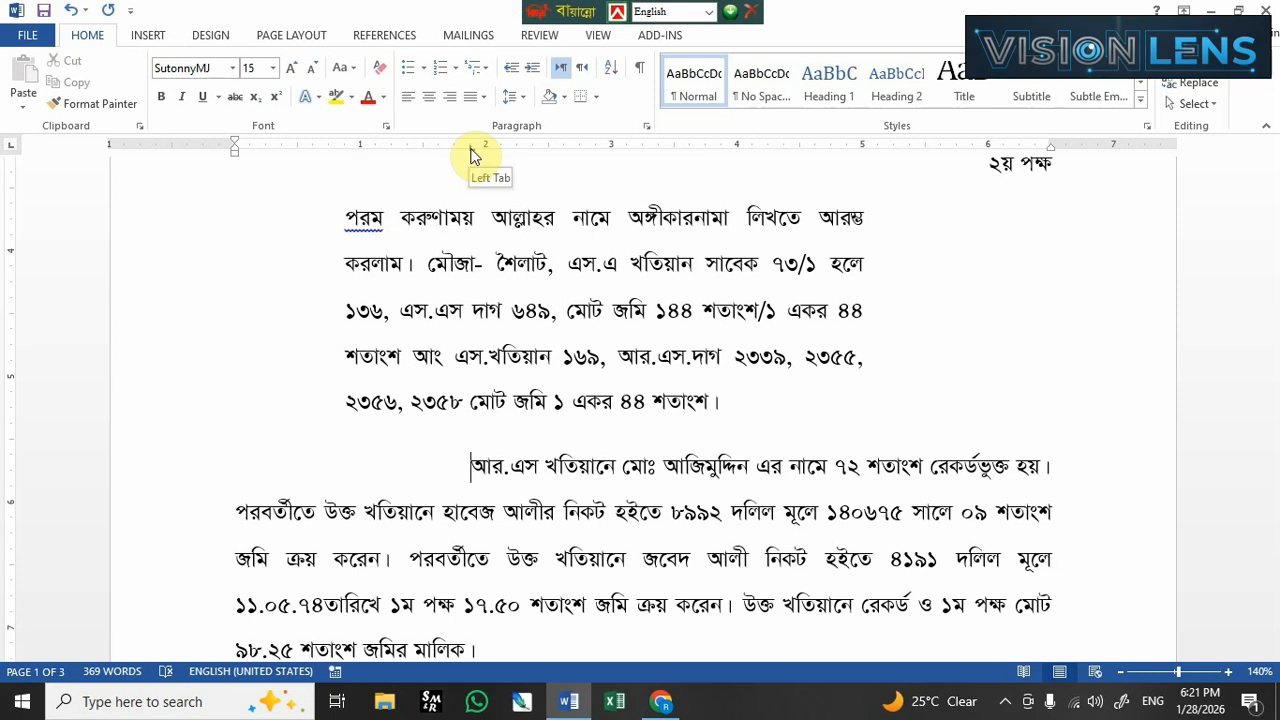
Remove the tab stop from the ruler and delete the tab before আর.এস, leaving the cursor at the paragraph's start
drag(472, 155, 491, 243)
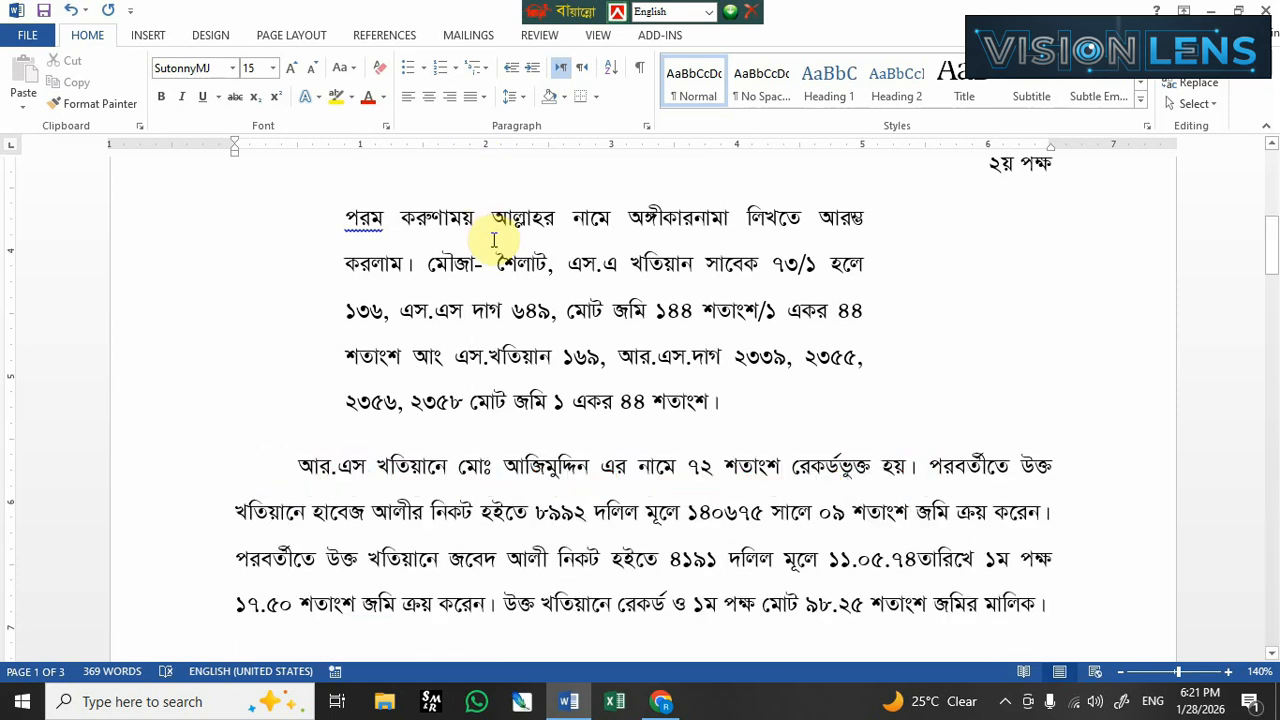
key(BackSpace)
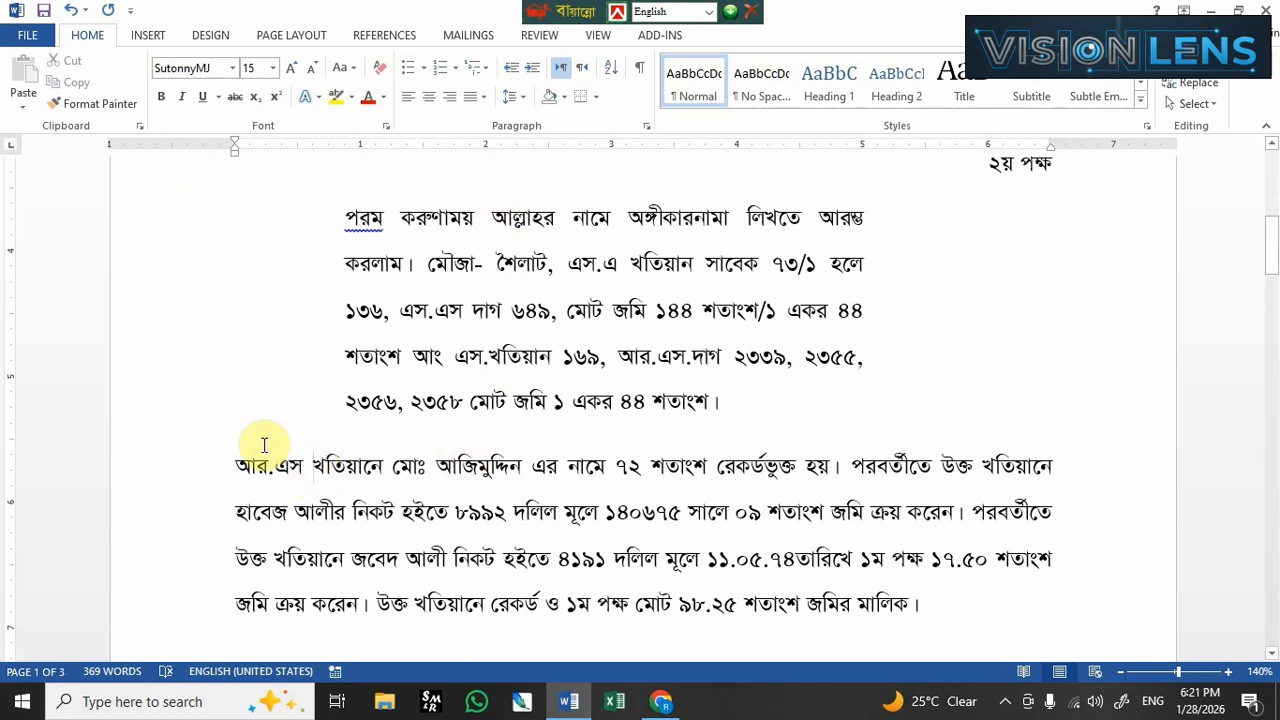
click(236, 465)
double_click(236, 465)
click(236, 465)
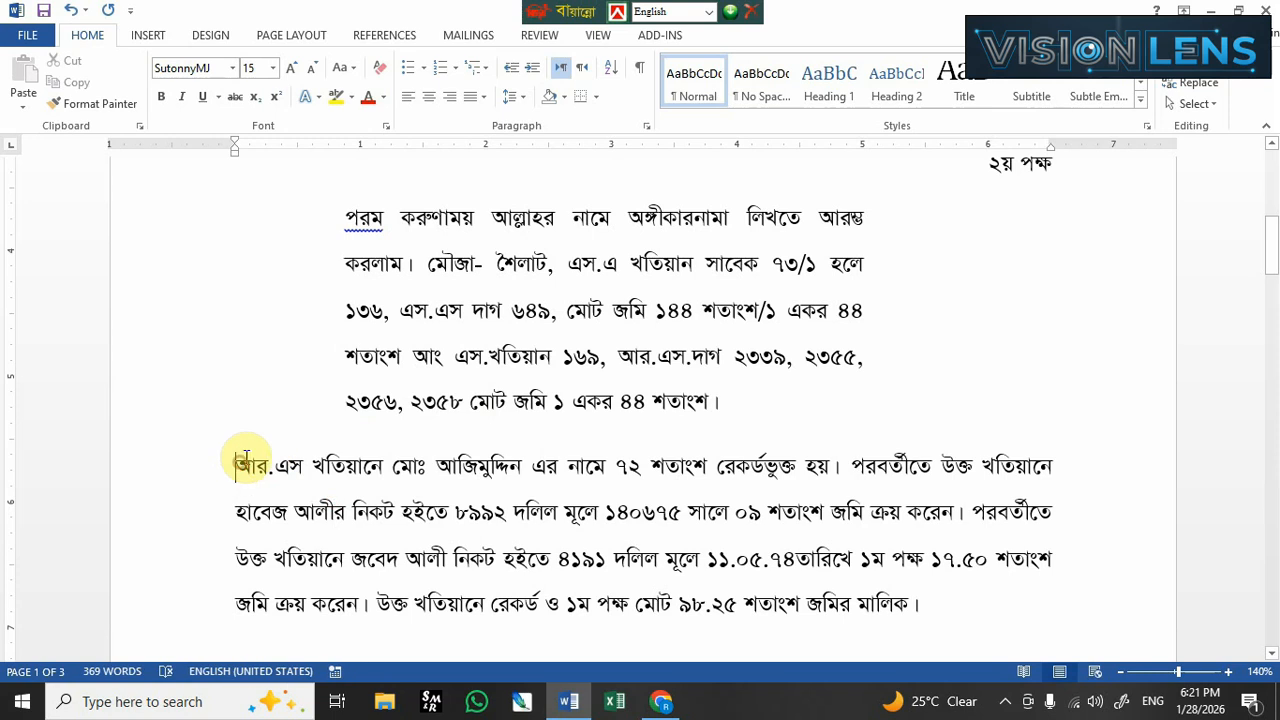
Select the whole আর.এস খতিয়ানে paragraph and use the ruler's left indent marker to indent it about 0.3 inch
mouse_move(232, 147)
mouse_down()
mouse_move(360, 170)
mouse_move(594, 175)
mouse_move(233, 172)
mouse_up()
scroll(277, 514, down, 3)
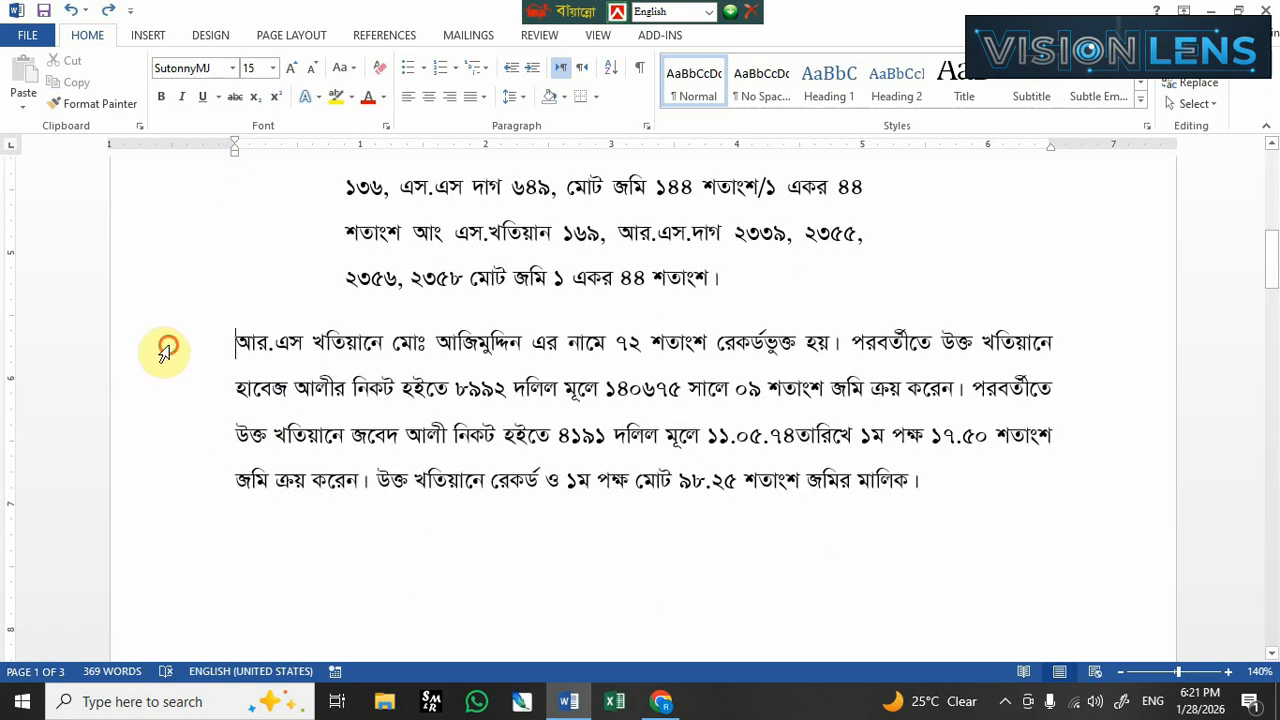
drag(171, 346, 193, 482)
click(302, 342)
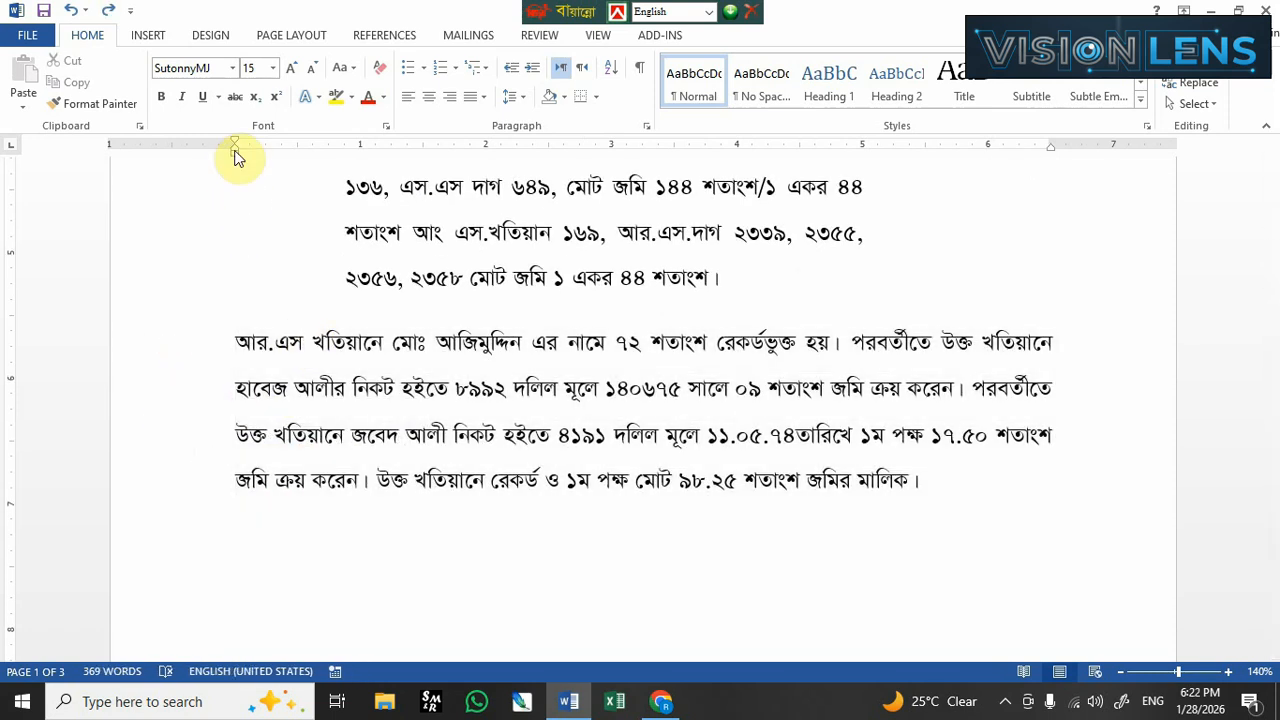
scroll(343, 371, up, 1)
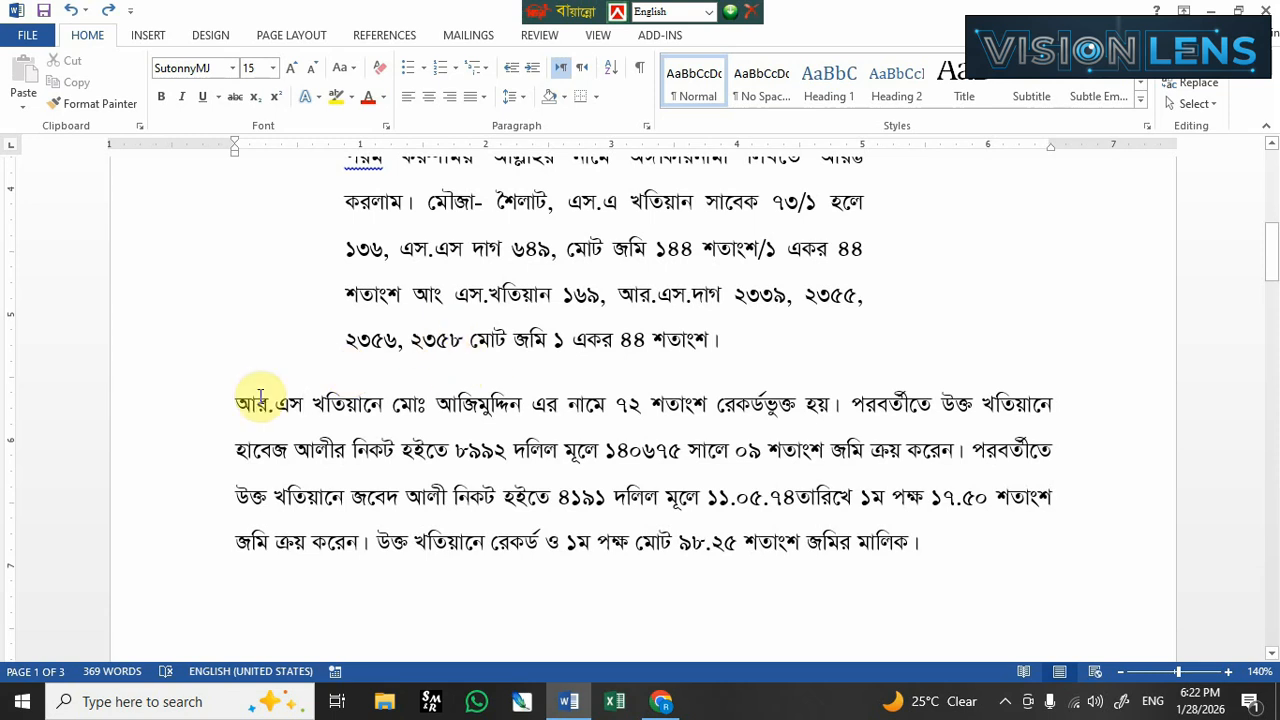
drag(210, 422, 214, 560)
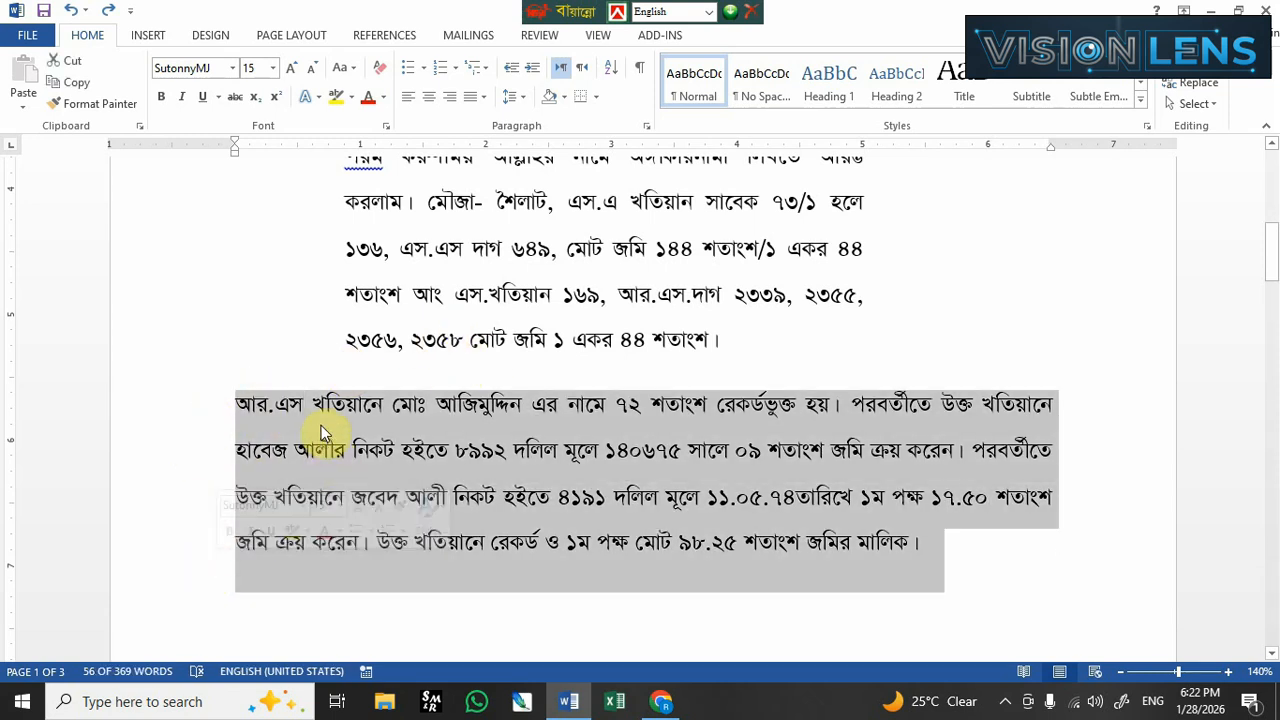
click(328, 418)
drag(212, 410, 238, 540)
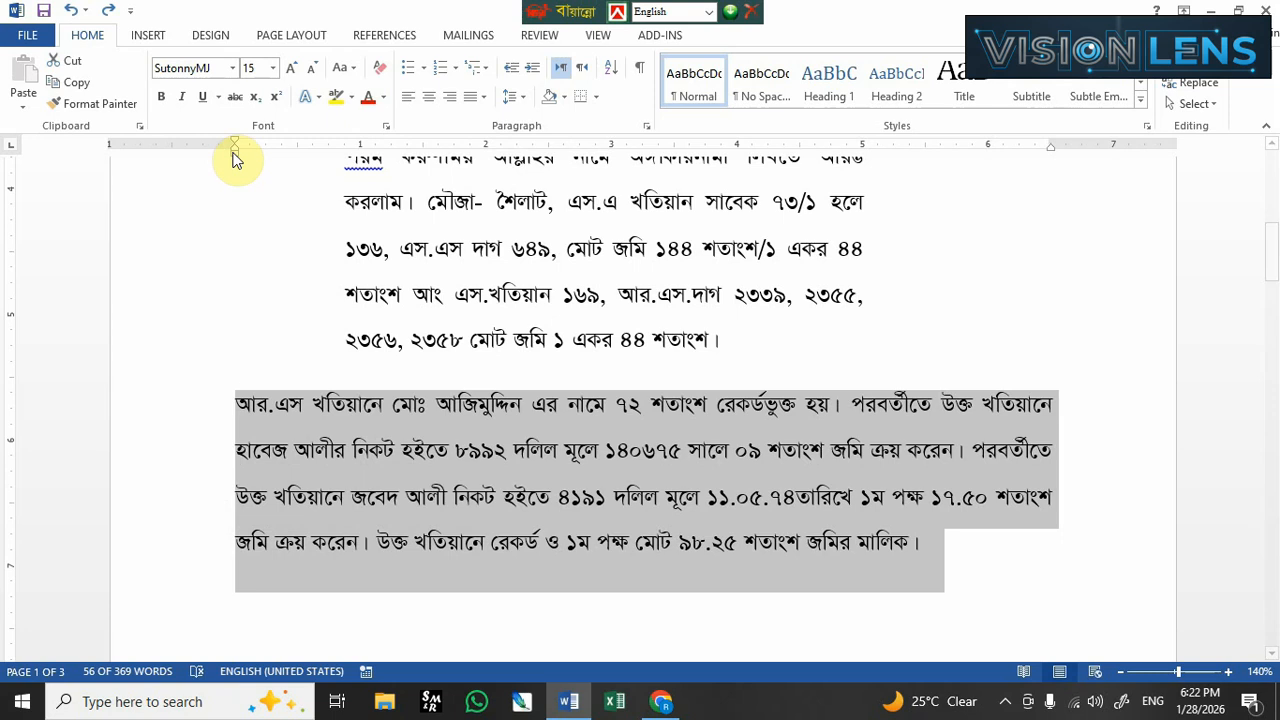
drag(235, 151, 272, 165)
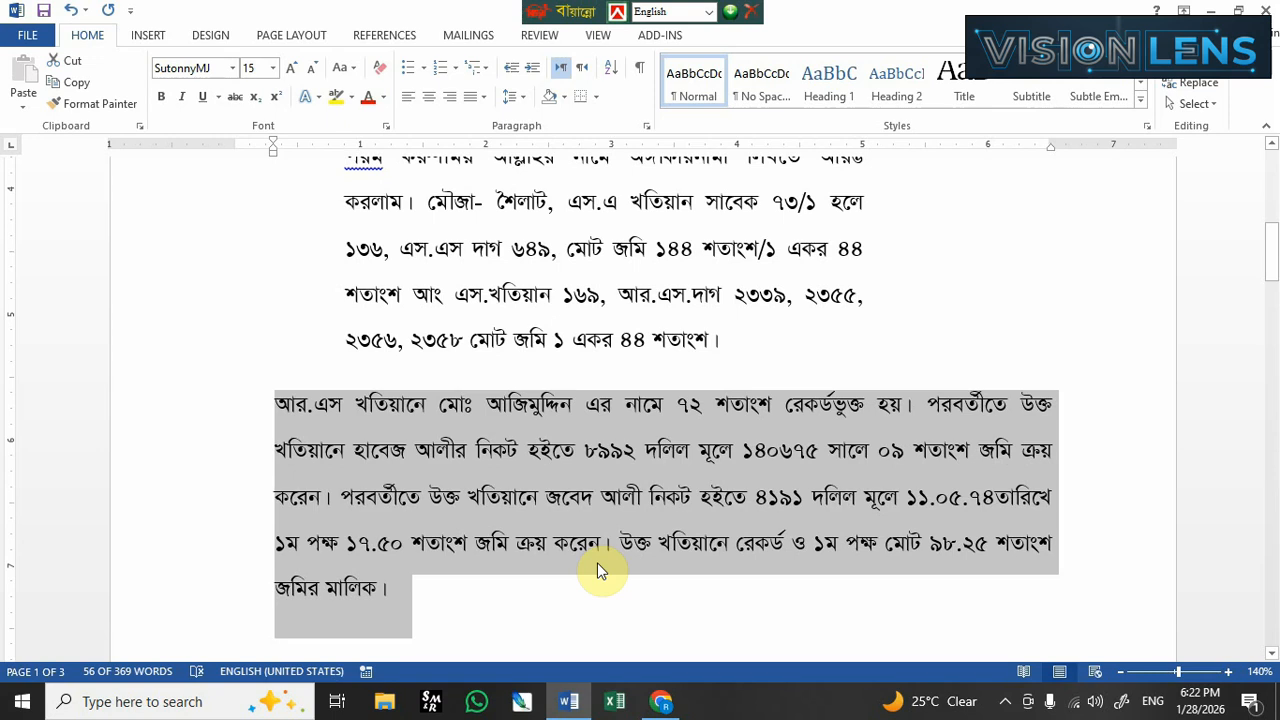
Reselect the whole আর.এস খতিয়ানে paragraph and return its left indent to the zero margin on the ruler
scroll(523, 466, down, 3)
scroll(510, 460, up, 5)
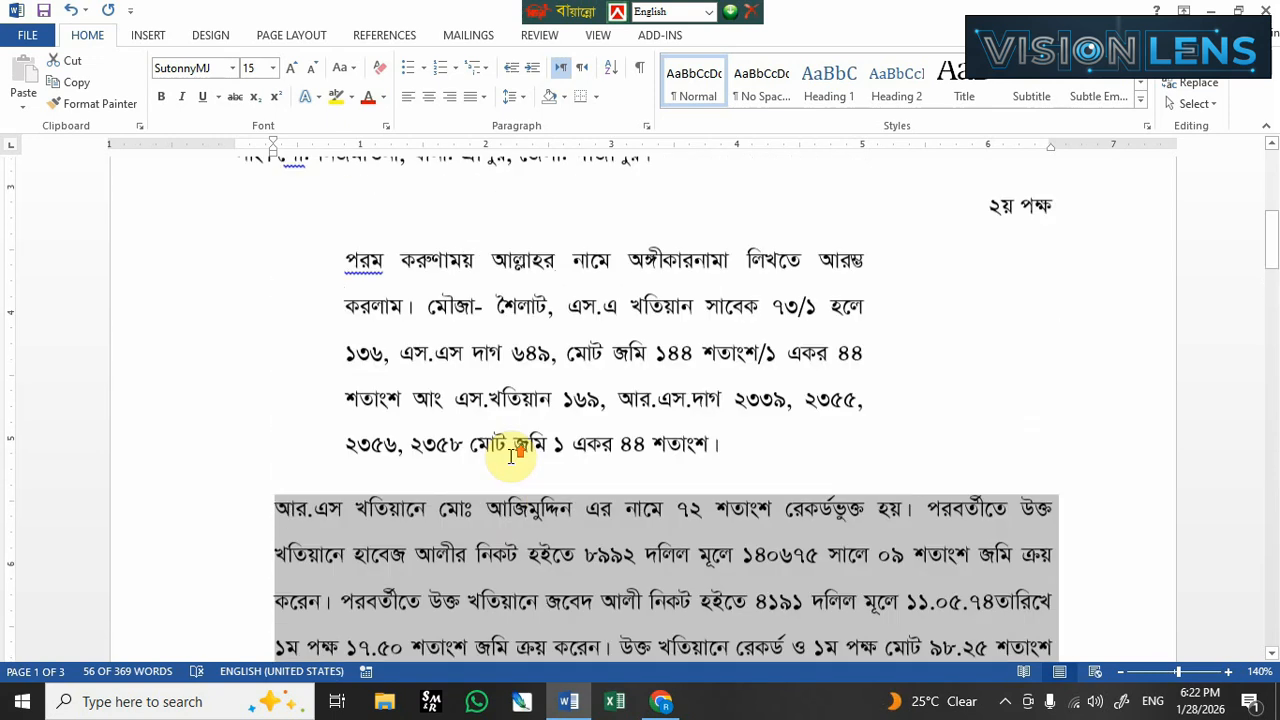
scroll(509, 456, up, 1)
scroll(306, 240, down, 3)
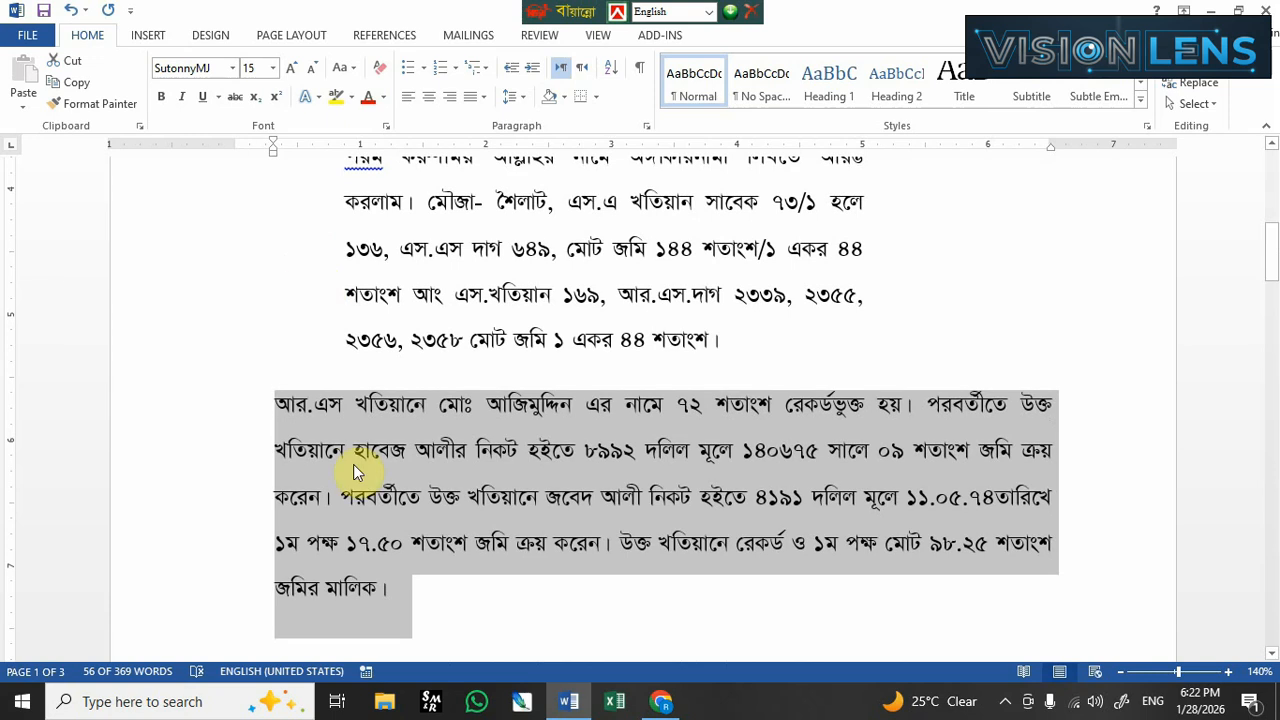
click(432, 604)
click(276, 405)
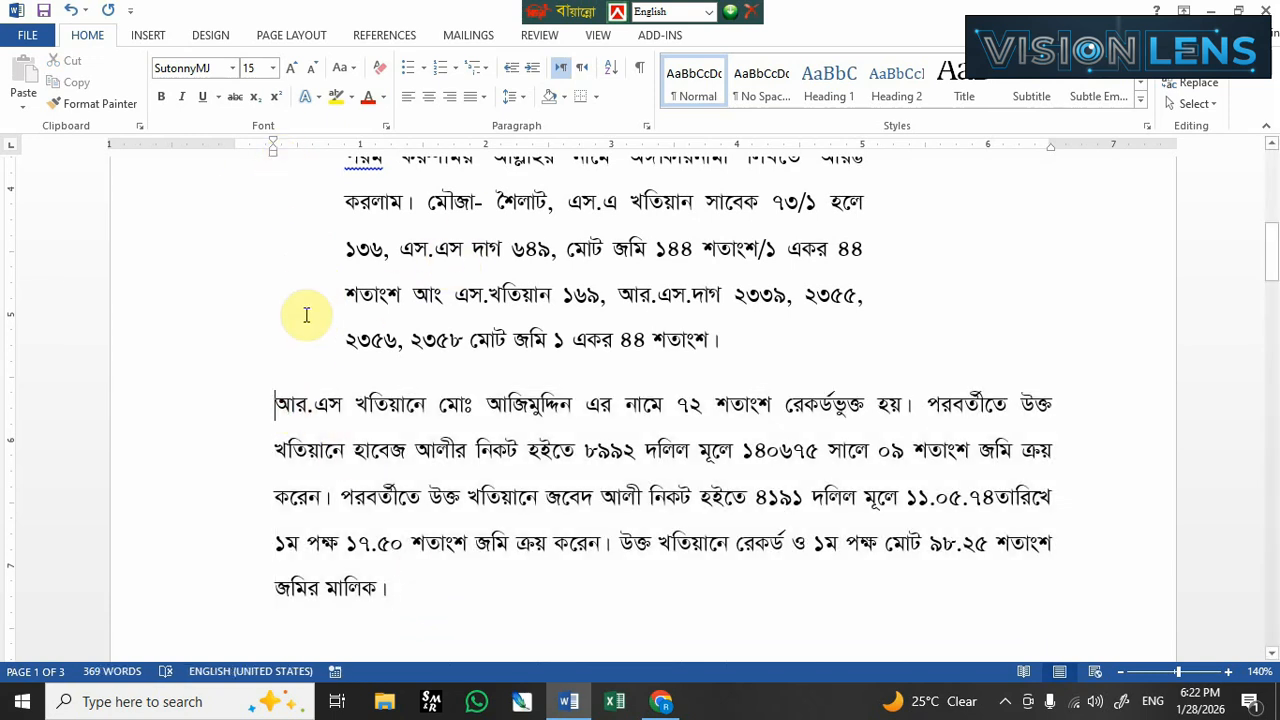
drag(277, 409, 400, 582)
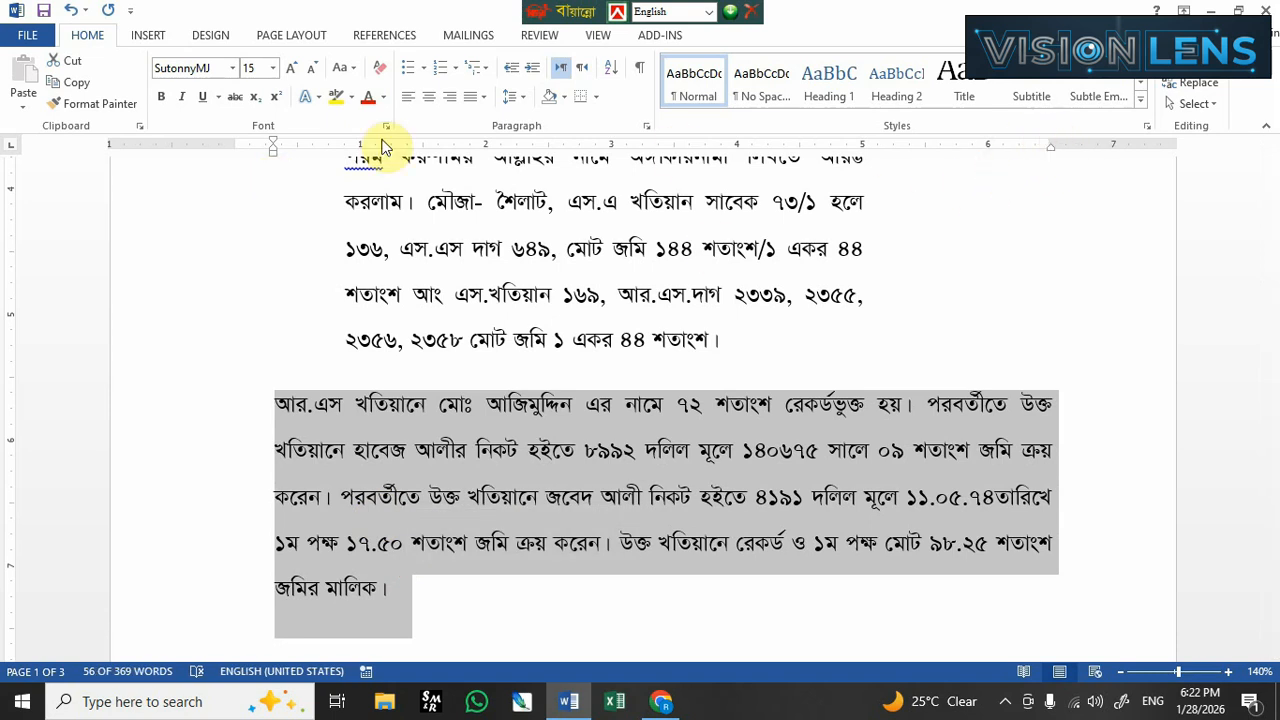
drag(278, 160, 234, 163)
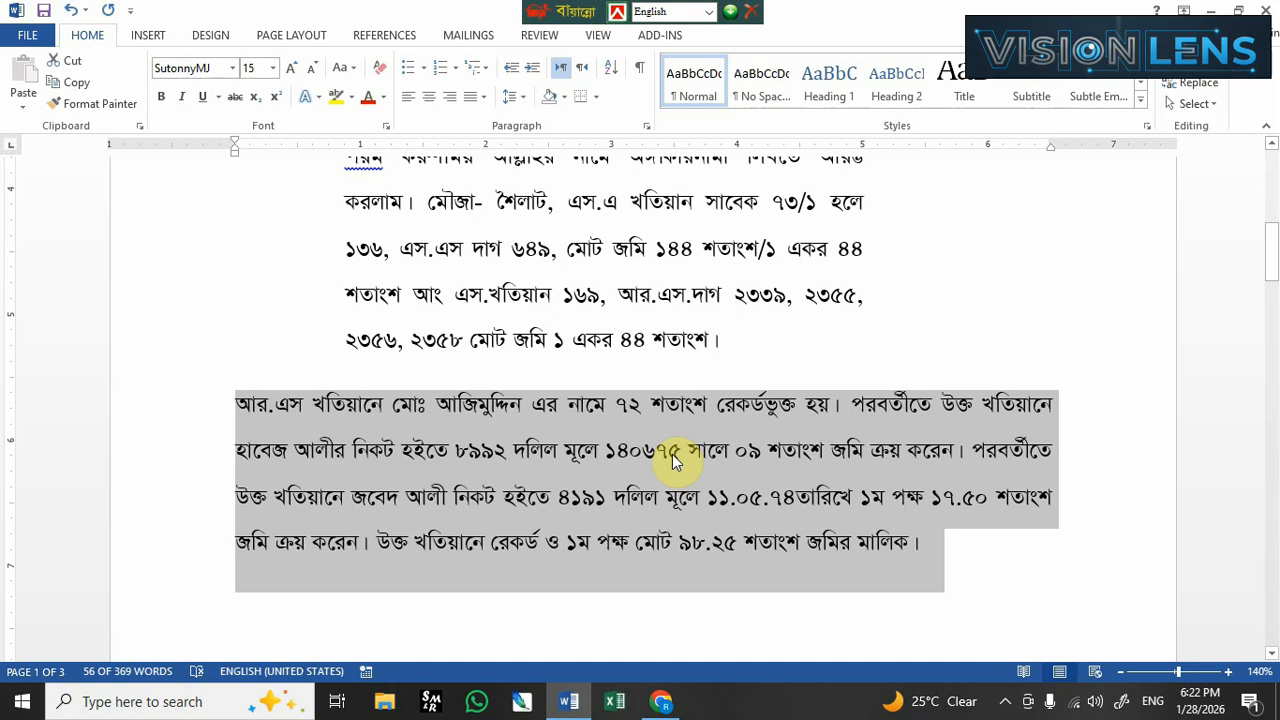
scroll(760, 471, up, 8)
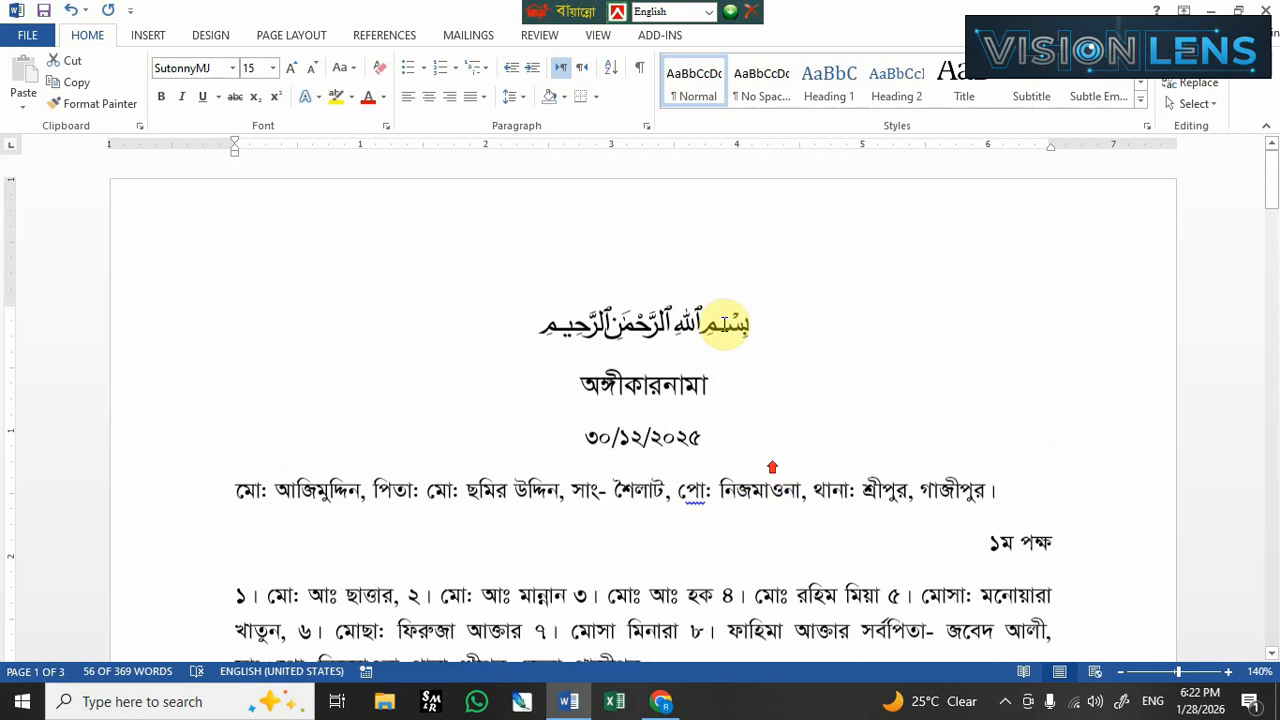
click(806, 491)
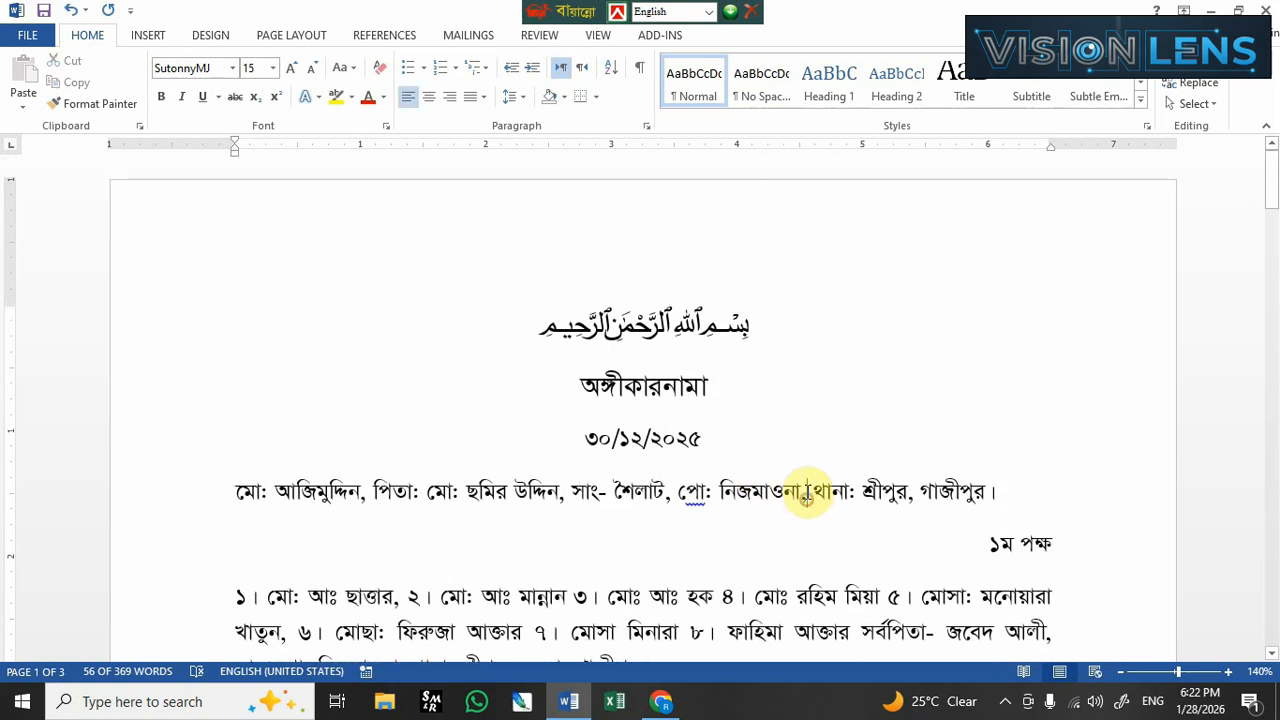
drag(806, 491, 1004, 493)
click(802, 502)
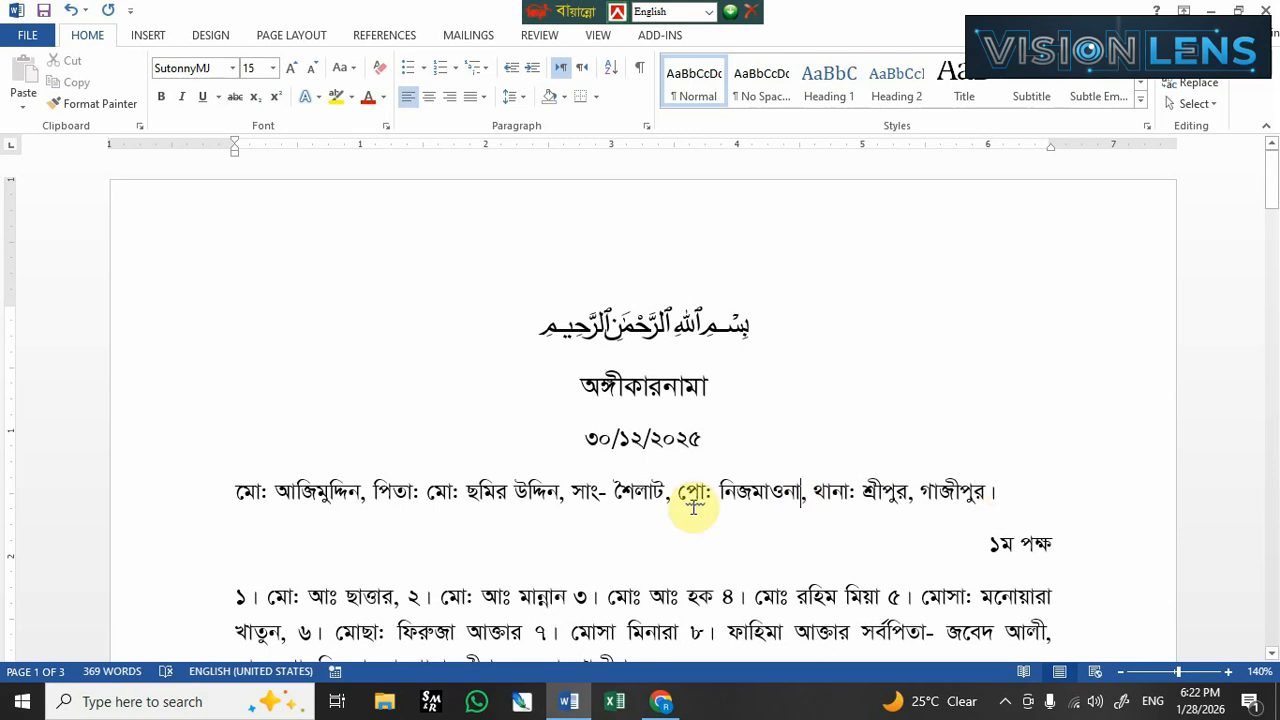
scroll(514, 505, down, 3)
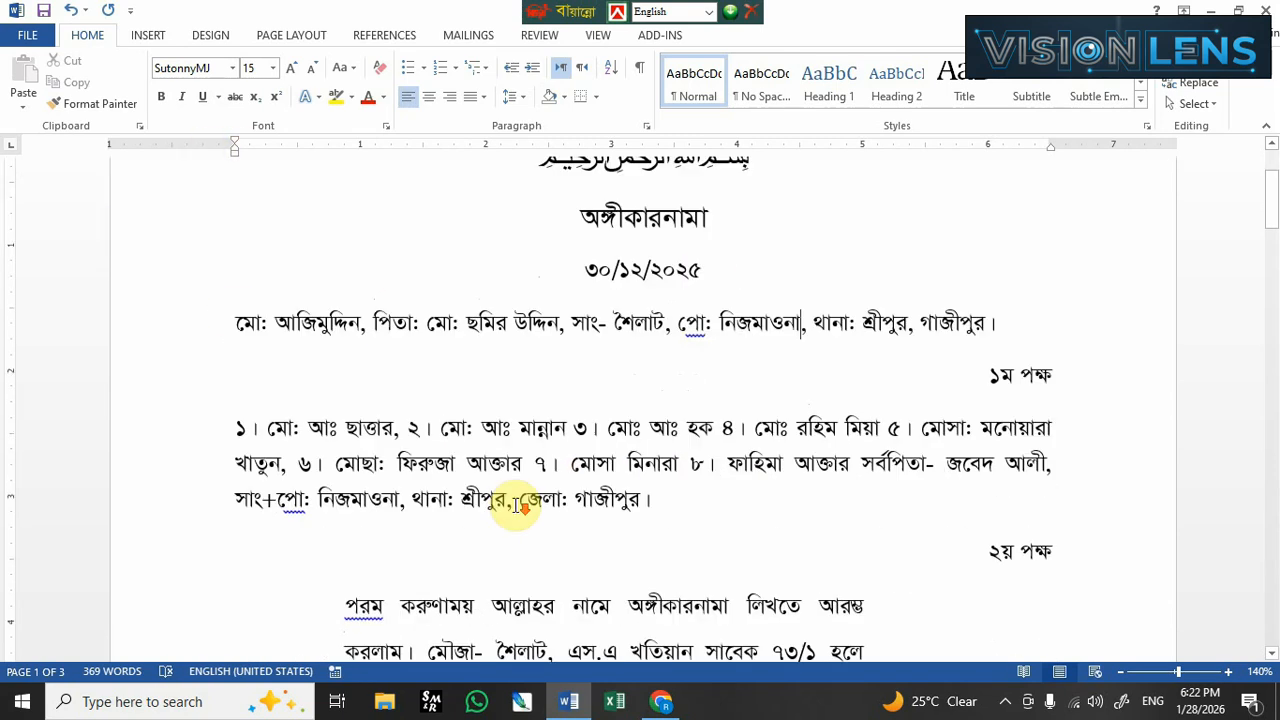